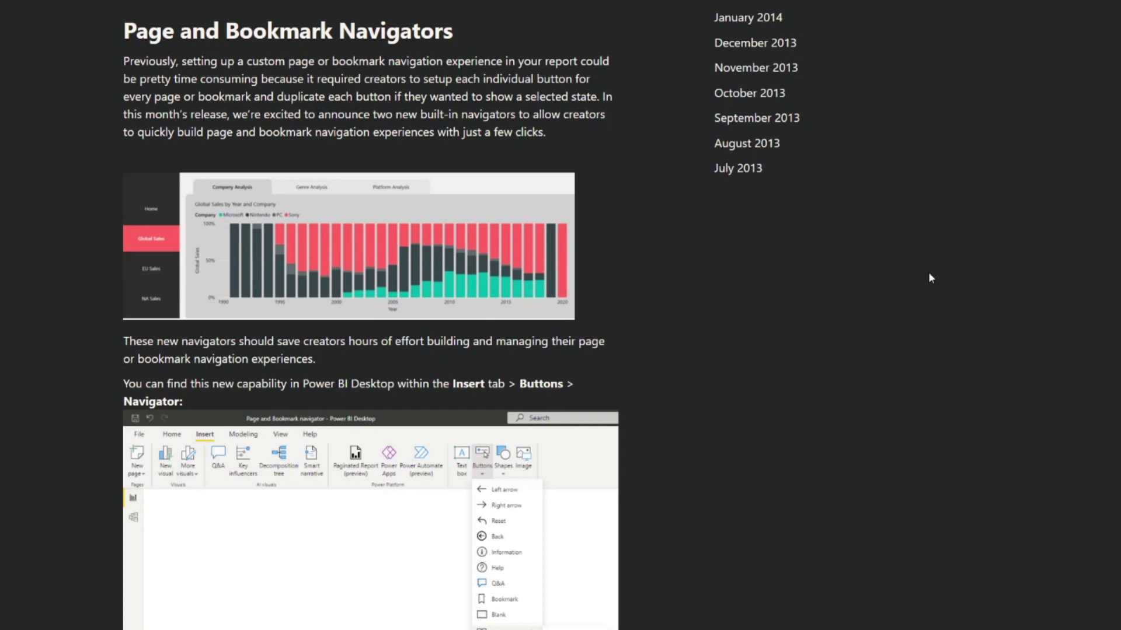
Scroll the blog post down to the Page Navigator section and its bullet list
scroll(929, 277, "up", 2)
scroll(929, 277, "down", 3)
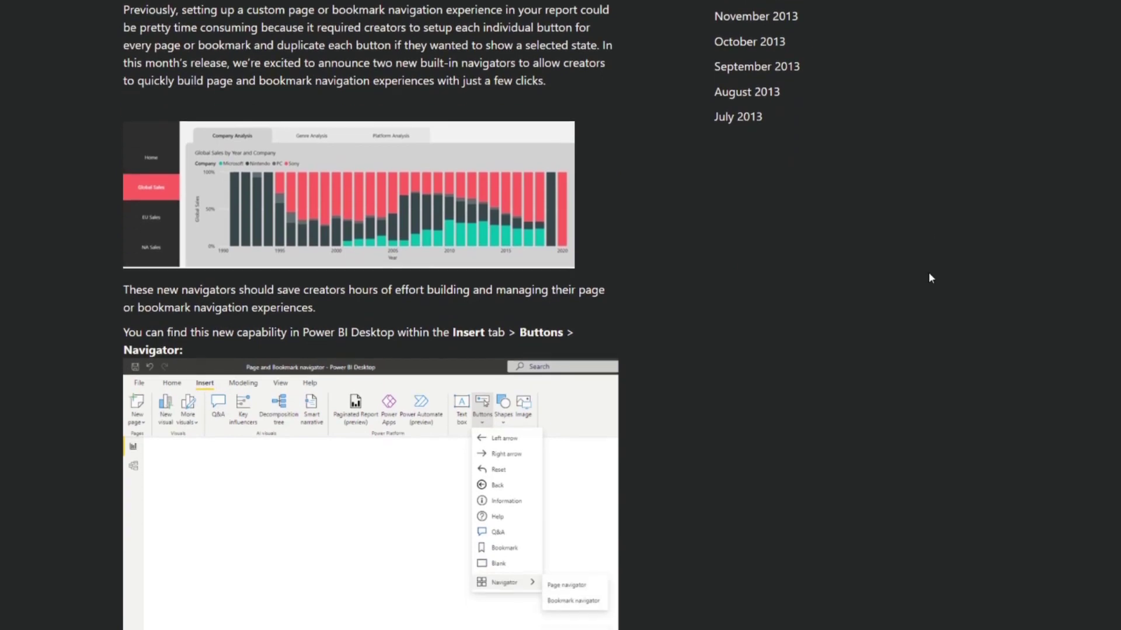
scroll(930, 278, "down", 1)
scroll(930, 279, "down", 1)
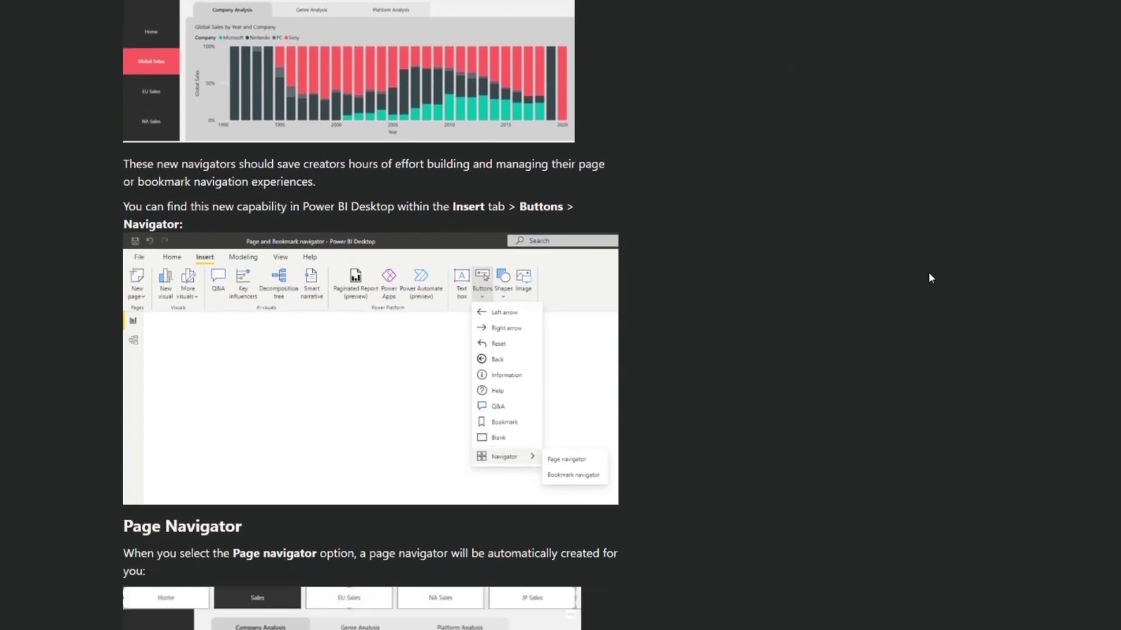
scroll(931, 278, "down", 1)
scroll(930, 279, "down", 1)
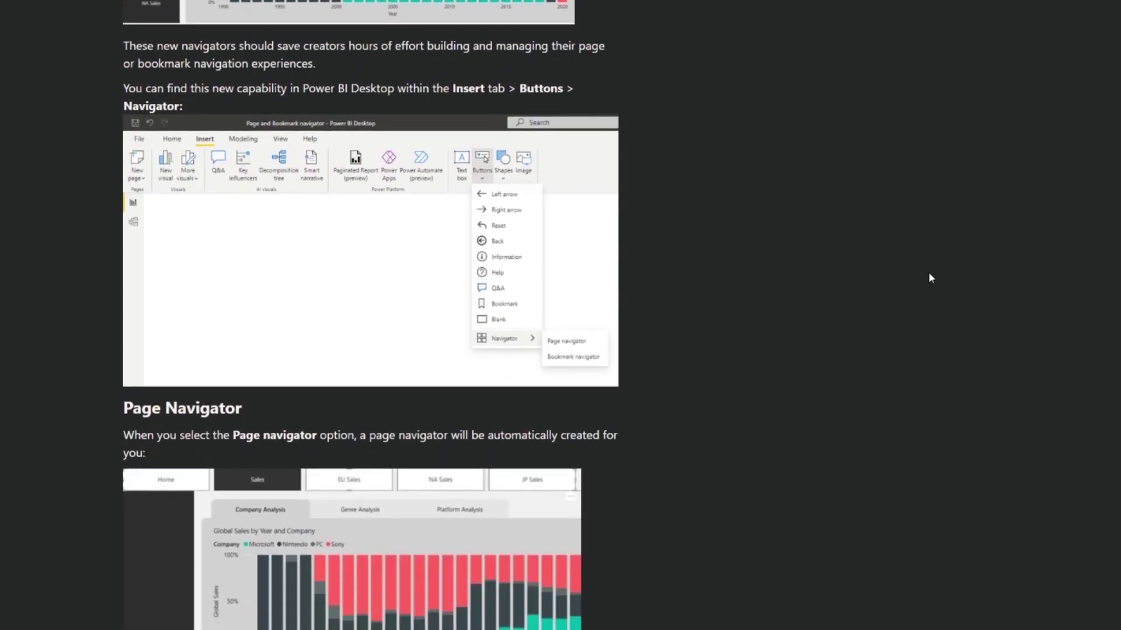
scroll(930, 278, "down", 1)
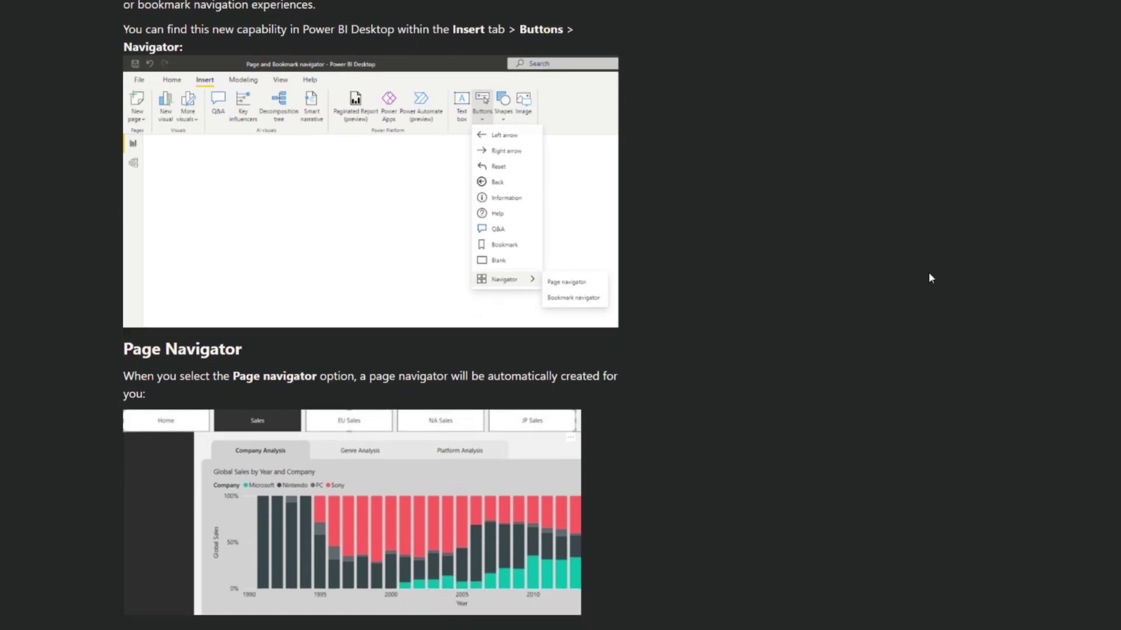
scroll(931, 279, "down", 1)
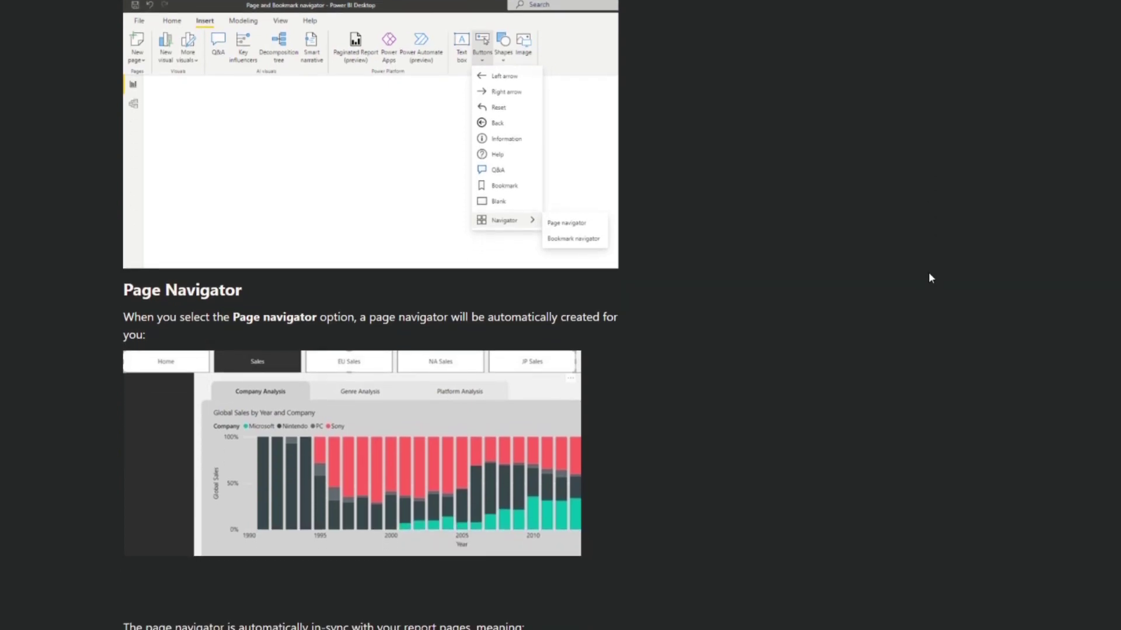
scroll(930, 279, "down", 2)
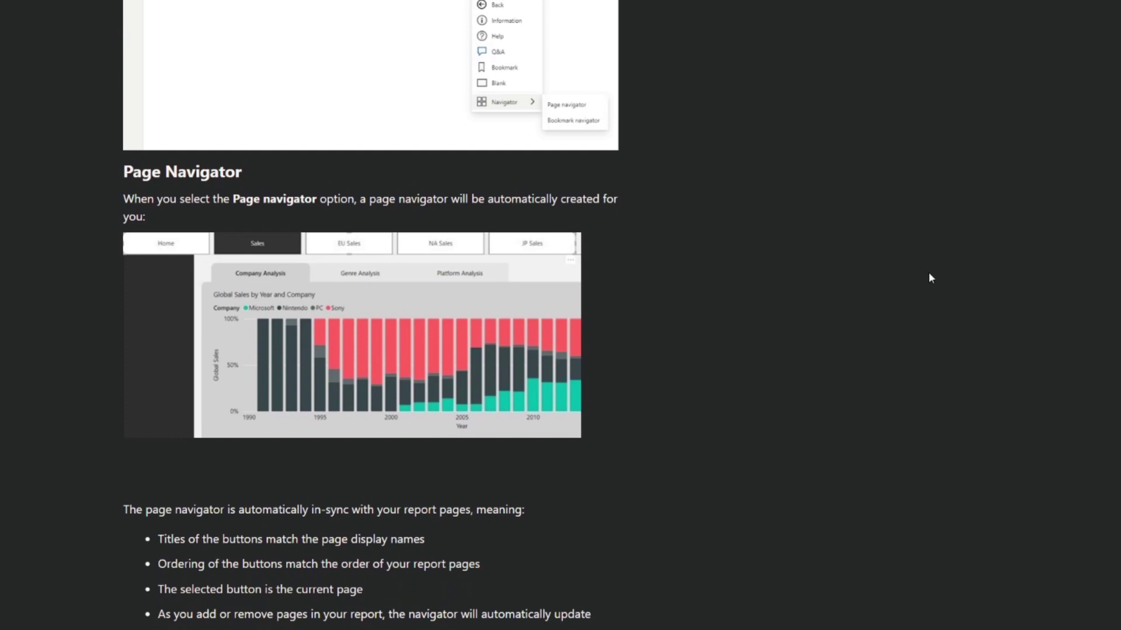
scroll(929, 274, "down", 1)
scroll(931, 278, "down", 1)
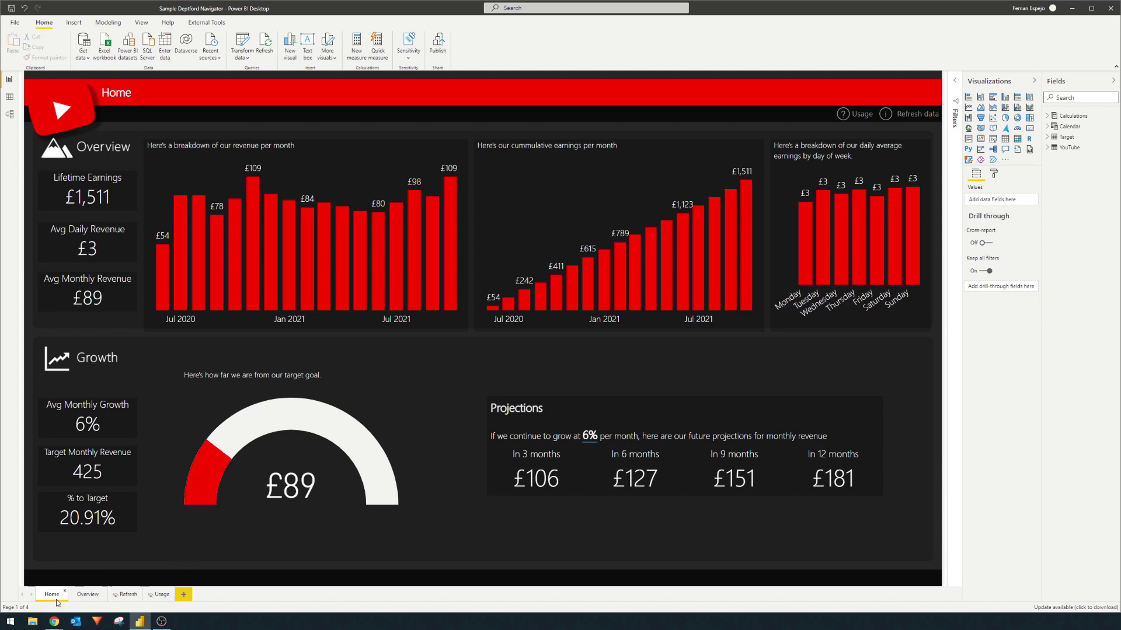
Show the Overview page, then select and deselect its red Overview header text box
left_click(91, 598)
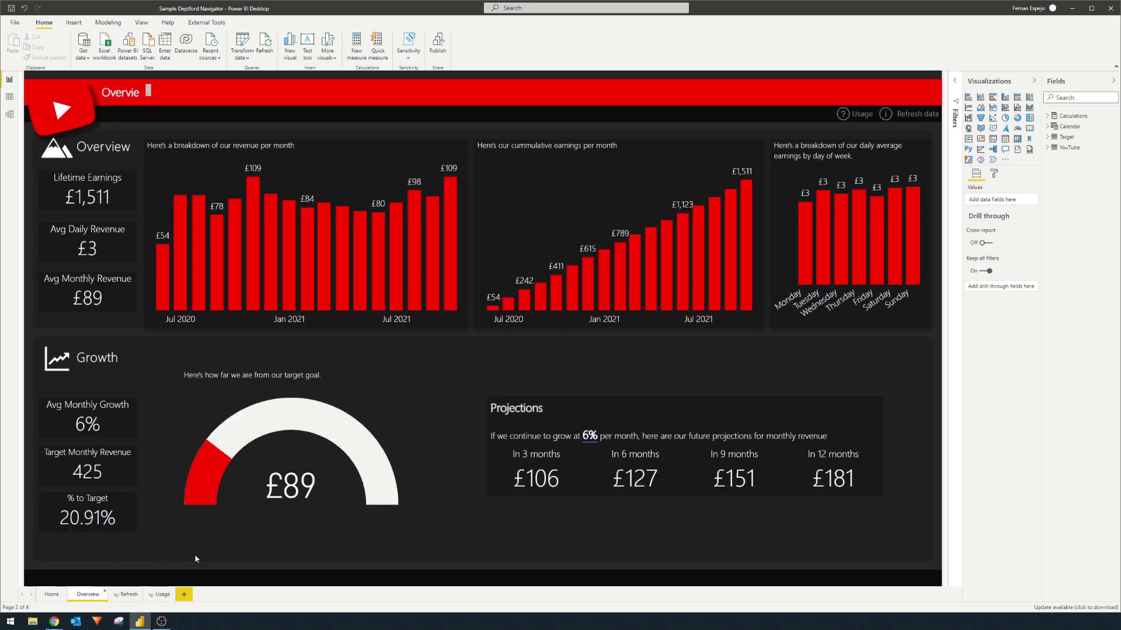
left_click(153, 97)
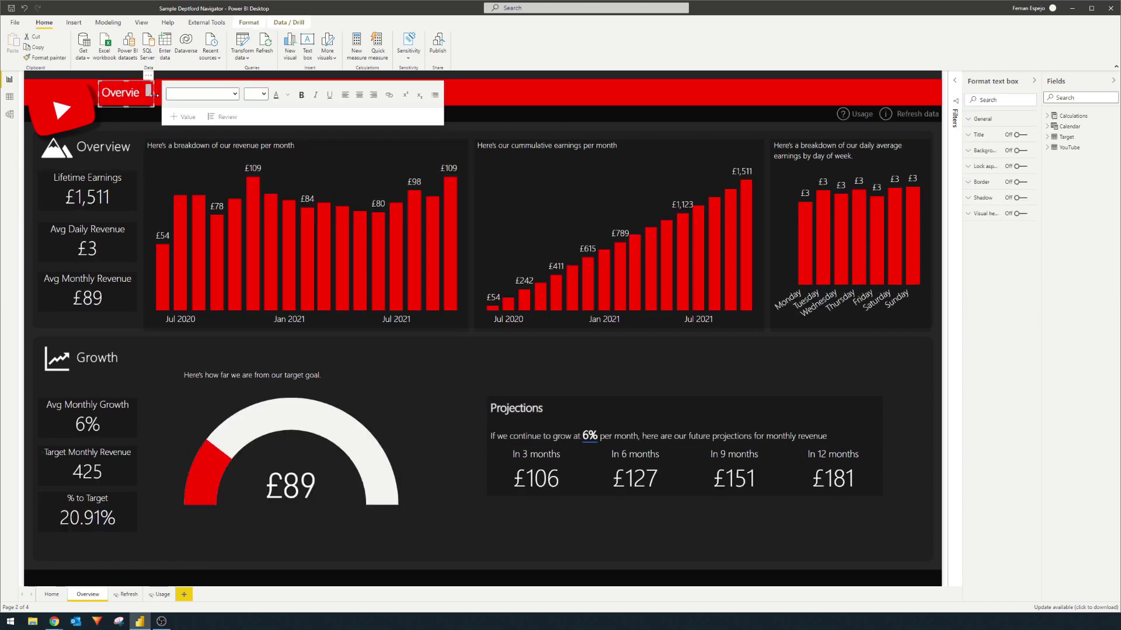
left_click(538, 115)
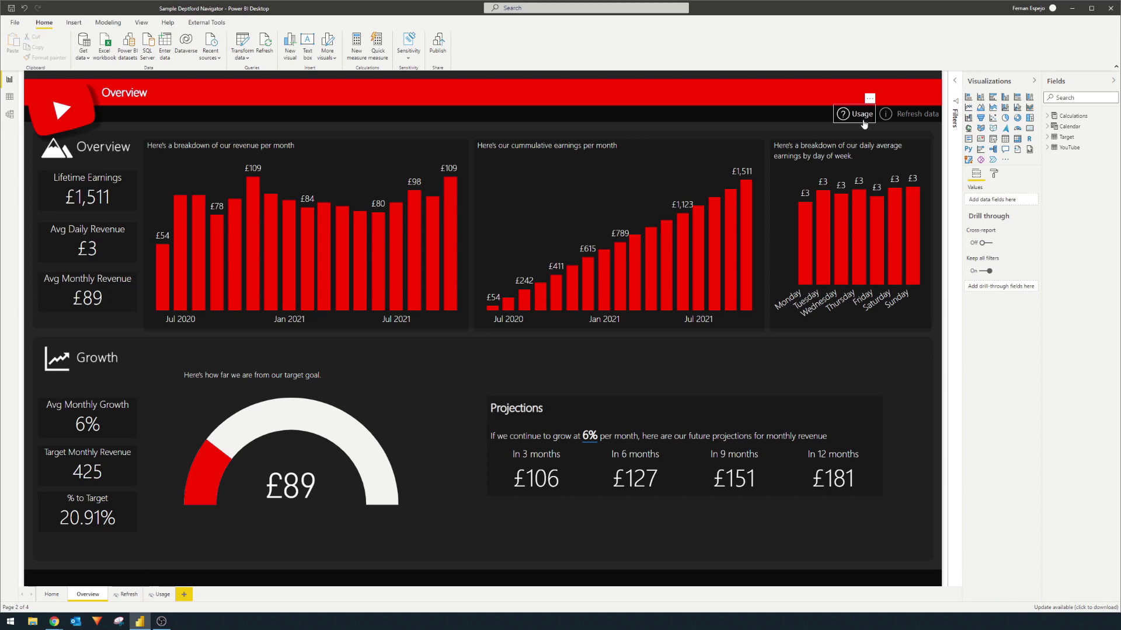
View the Refresh and Usage pages, then return to the Home page
left_click(127, 594)
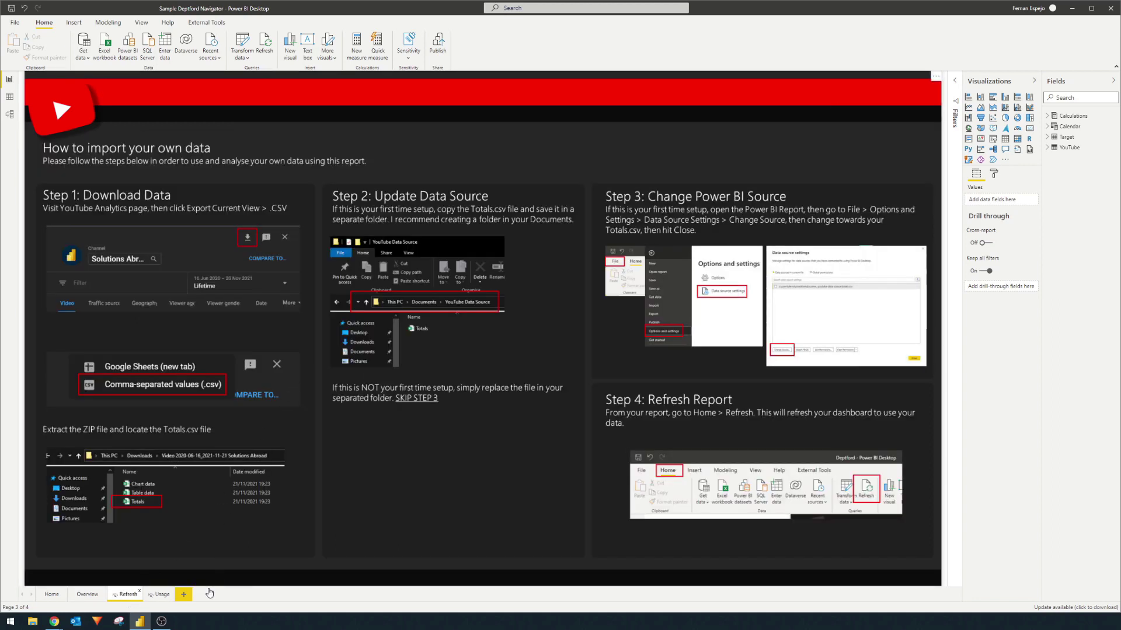
left_click(162, 595)
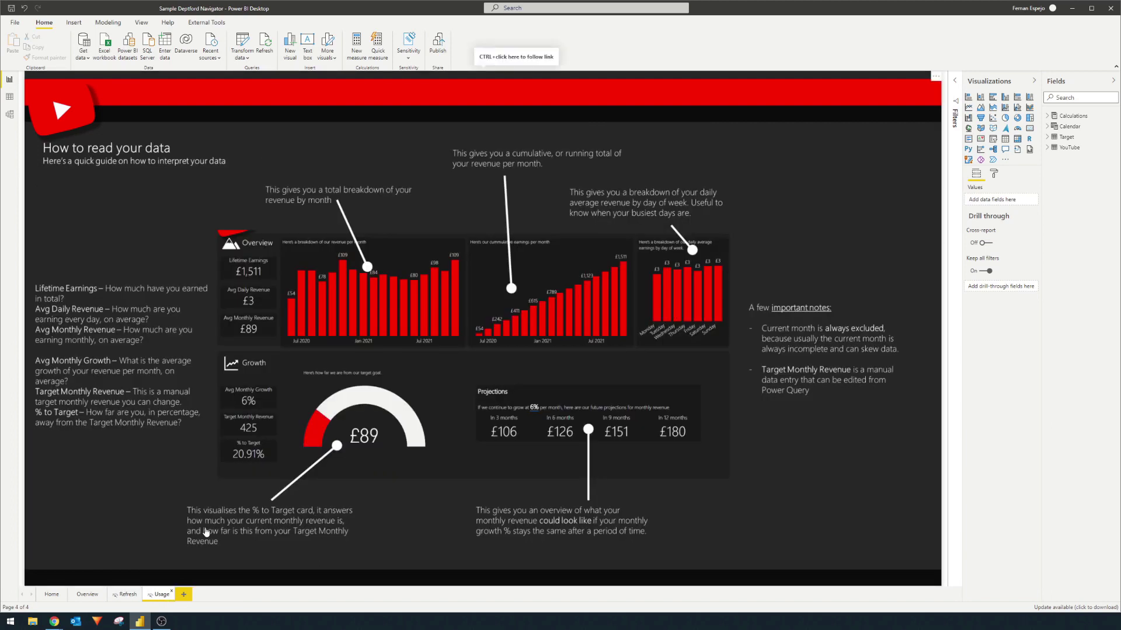
left_click(55, 596)
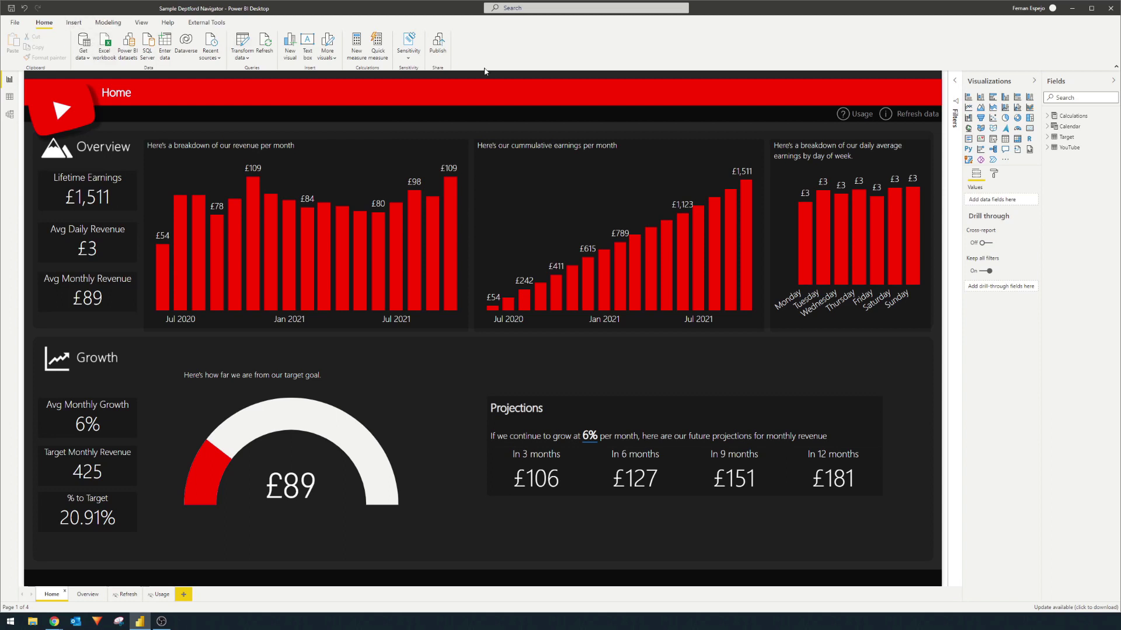
Insert a blank button, place it in the red header, and turn its outline off
left_click(74, 23)
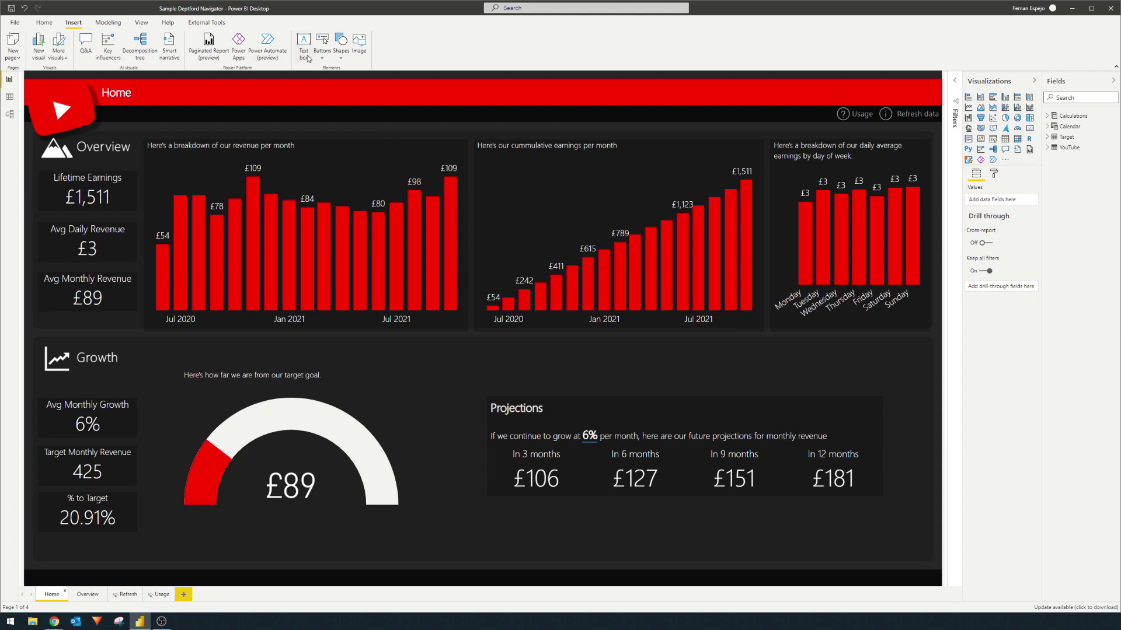
left_click(322, 46)
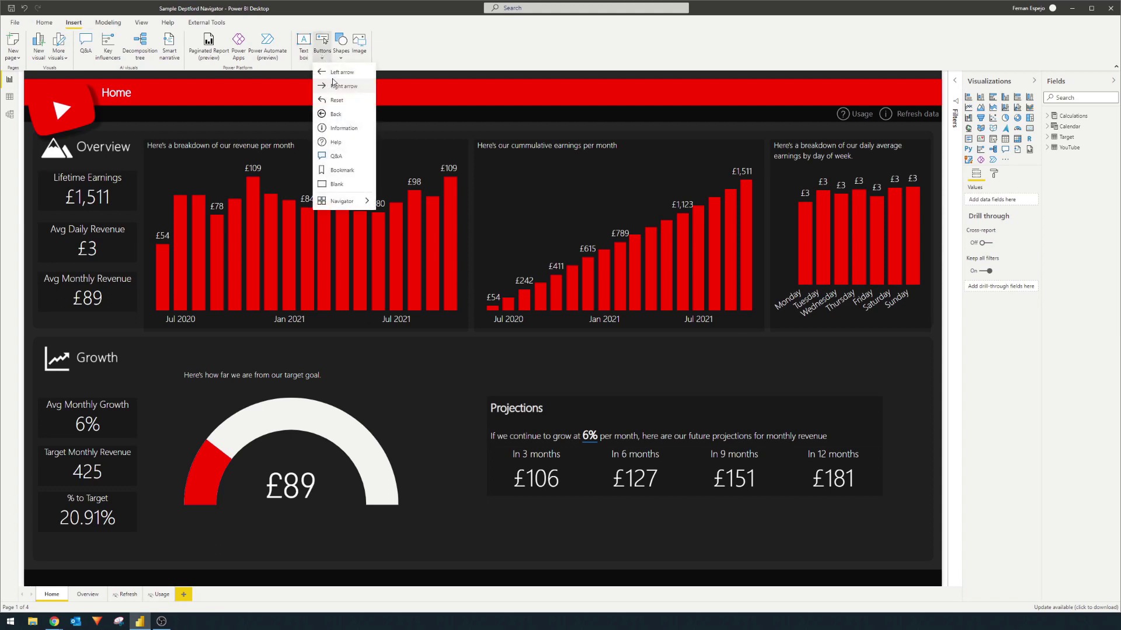
left_click(338, 183)
left_click_drag(39, 84, 170, 91)
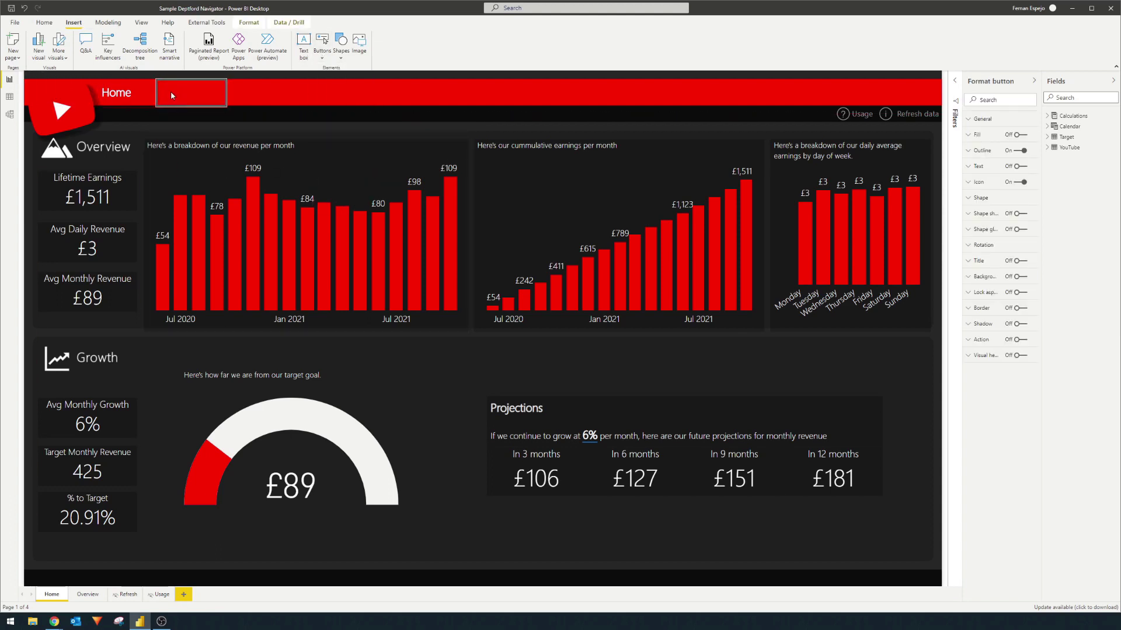
left_click(1020, 152)
Give the button the text 'Home' in white font
left_click(1019, 166)
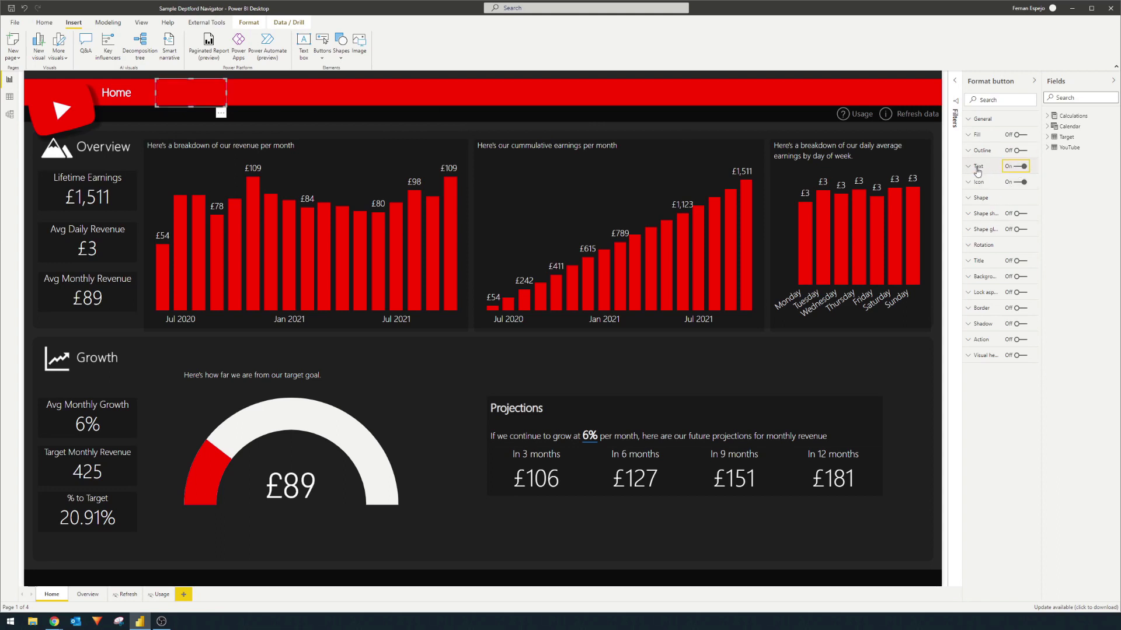
left_click(978, 168)
left_click(999, 183)
left_click(1003, 209)
left_click(998, 210)
type("Home")
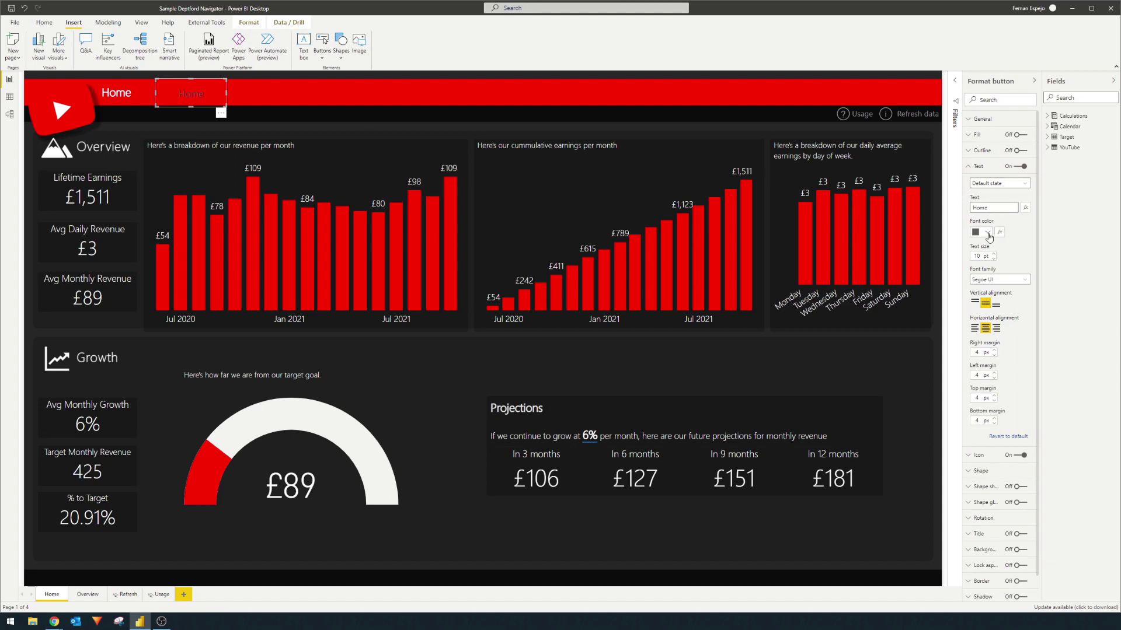
left_click(988, 233)
left_click(987, 249)
Shrink the Home button slightly and nudge it right and down
left_click_drag(189, 105, 192, 102)
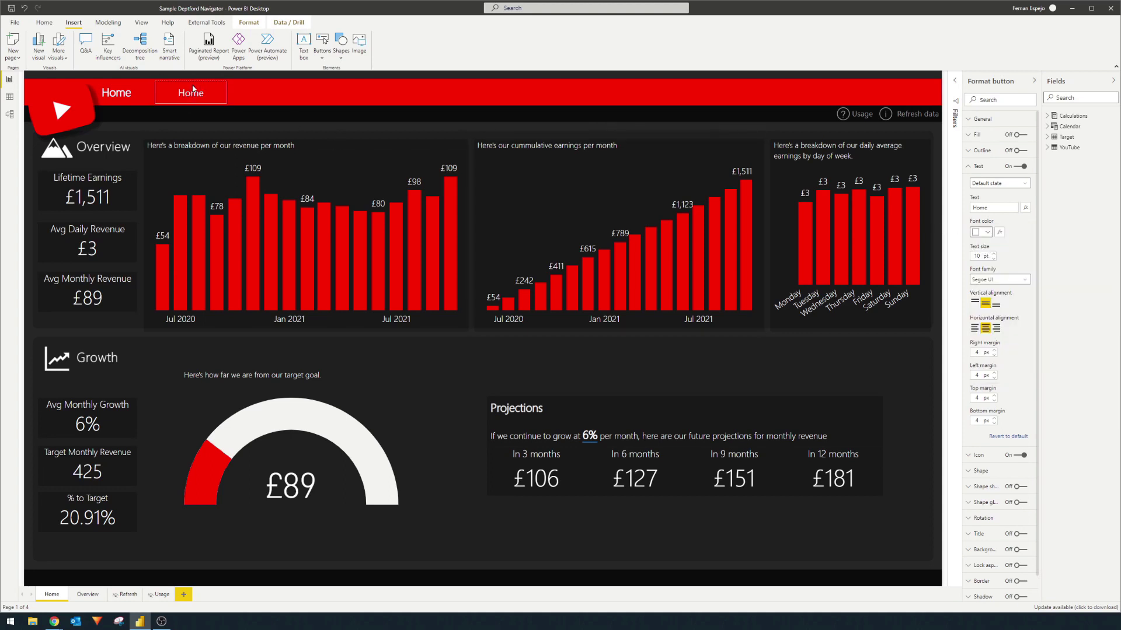
left_click_drag(192, 89, 197, 95)
scroll(1010, 403, "down", 1)
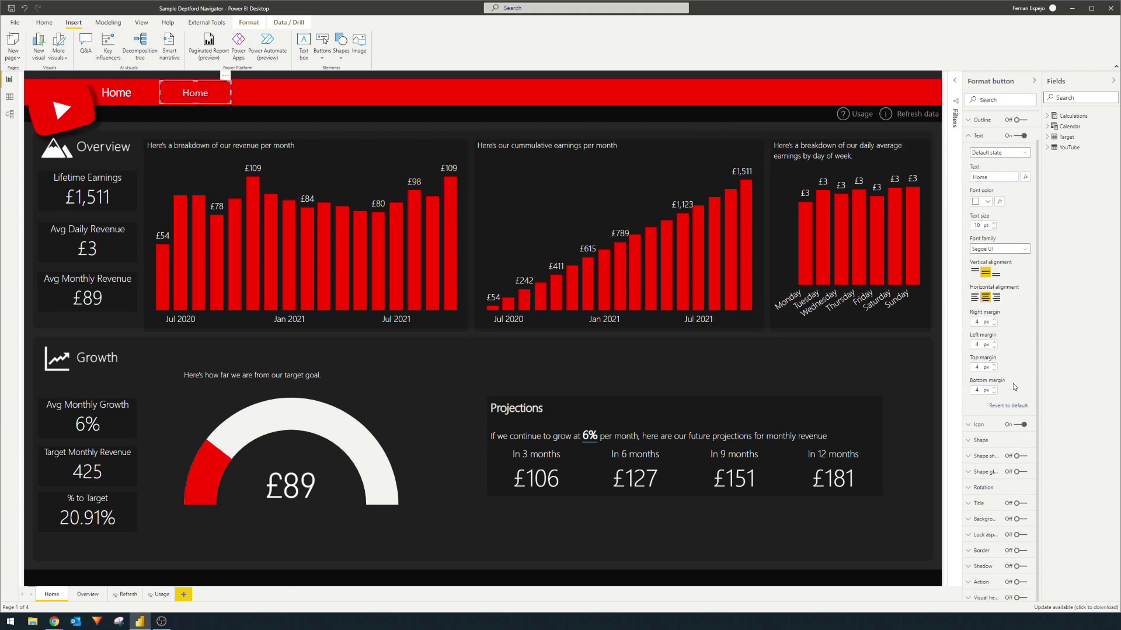
Turn on the Home button's action as Page navigation, leaving no destination chosen
left_click(1020, 583)
left_click(998, 502)
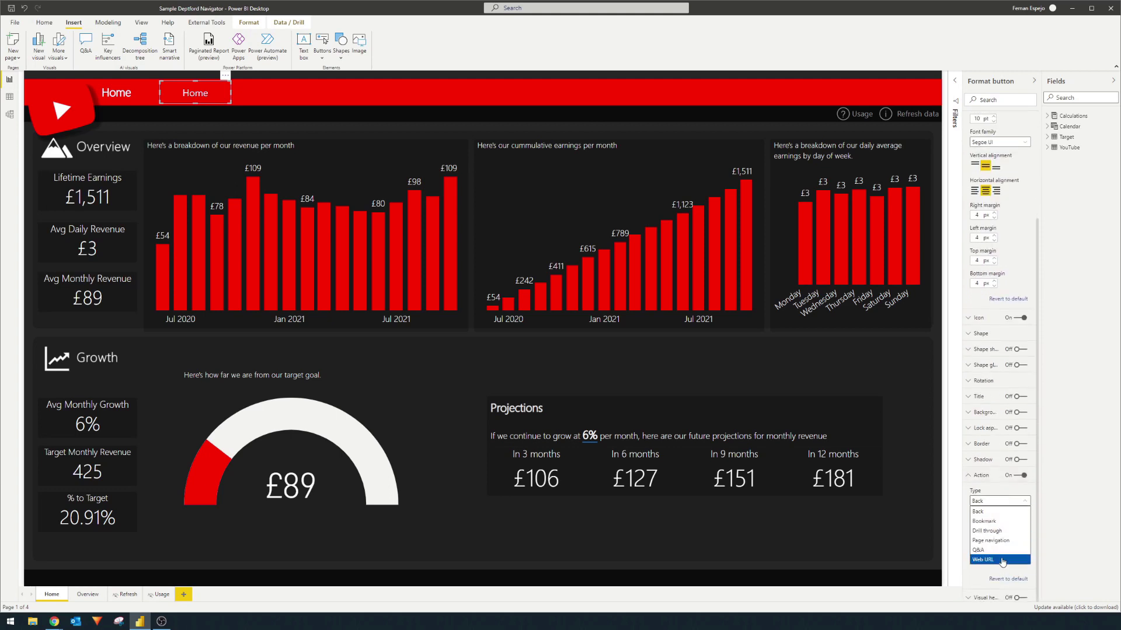
left_click(998, 541)
left_click(997, 528)
left_click(998, 539)
left_click(997, 528)
left_click(998, 540)
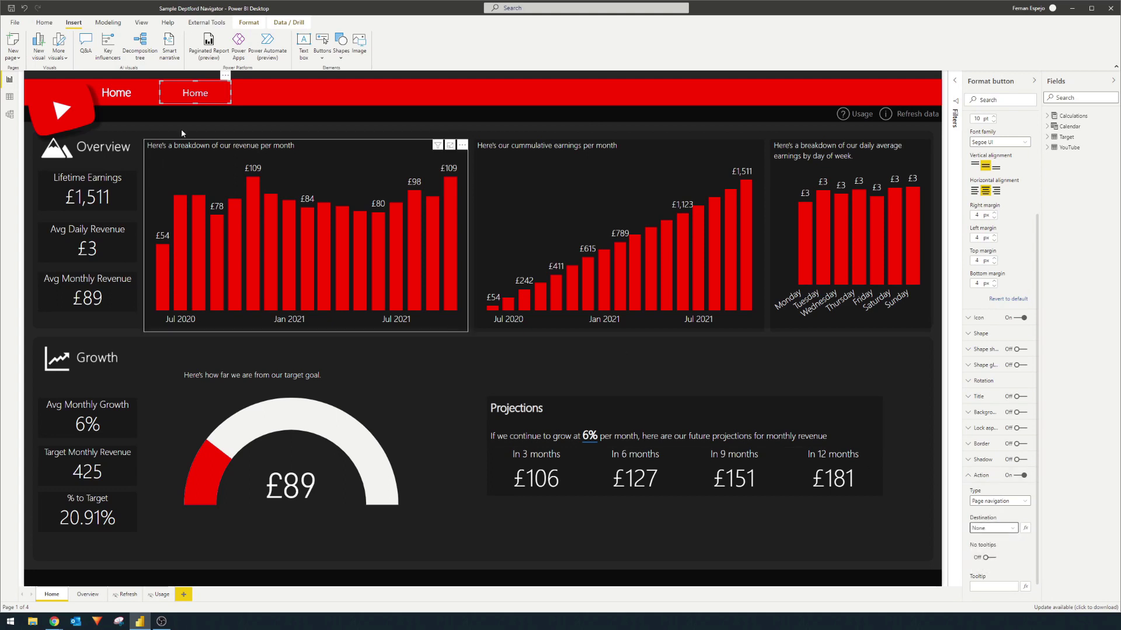
left_click_drag(206, 99, 204, 99)
Copy and paste the Home button, then undo the pasted duplicate
key("ctrl+c")
key("ctrl+v")
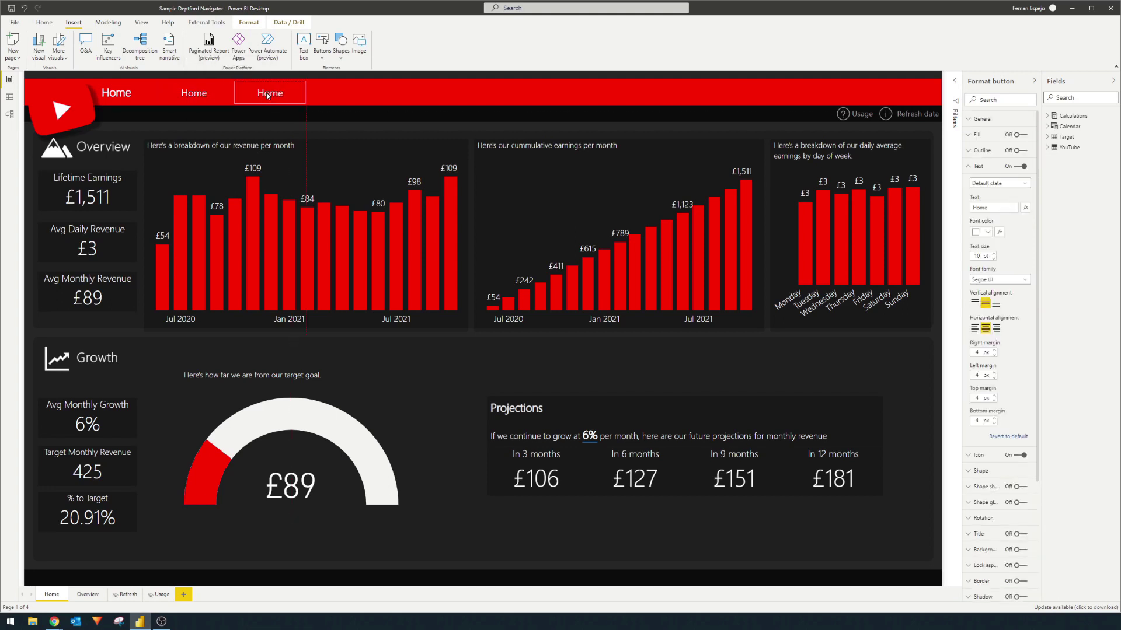
left_click_drag(260, 95, 264, 97)
key("ctrl+z")
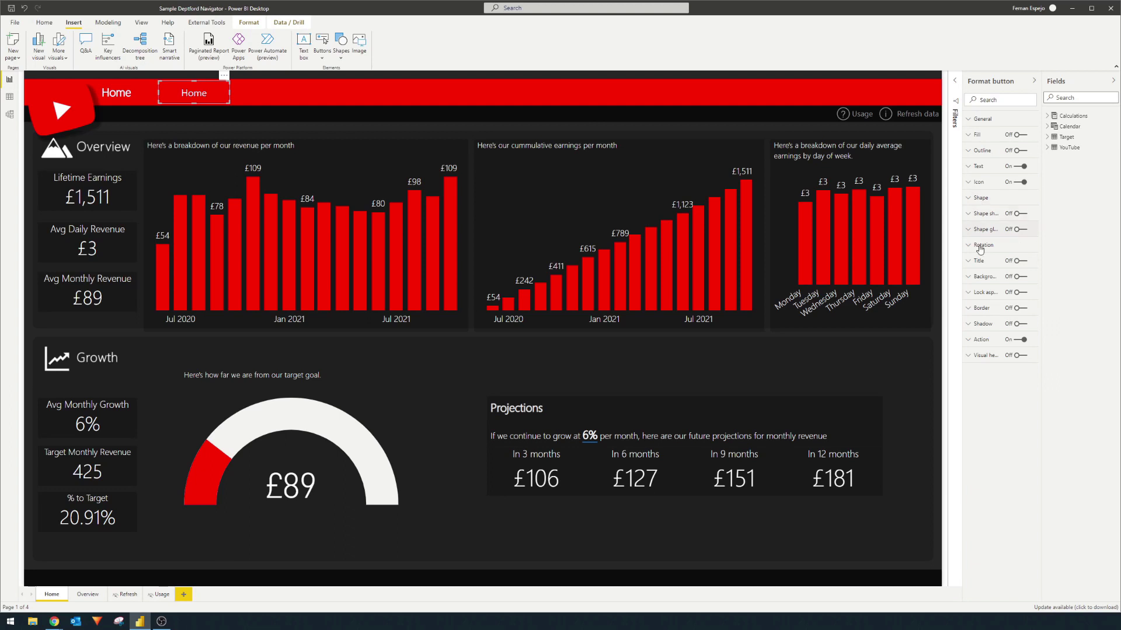
Turn on the Home button's fill and briefly check the revenue per month chart's bar colours
left_click(1019, 135)
left_click(977, 136)
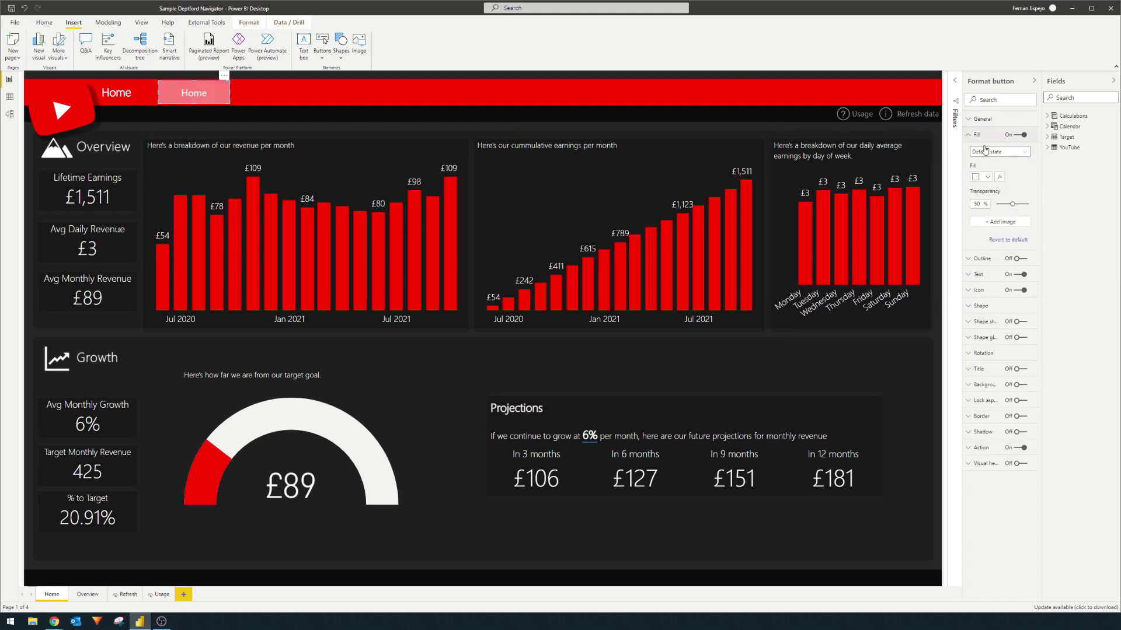
left_click(997, 151)
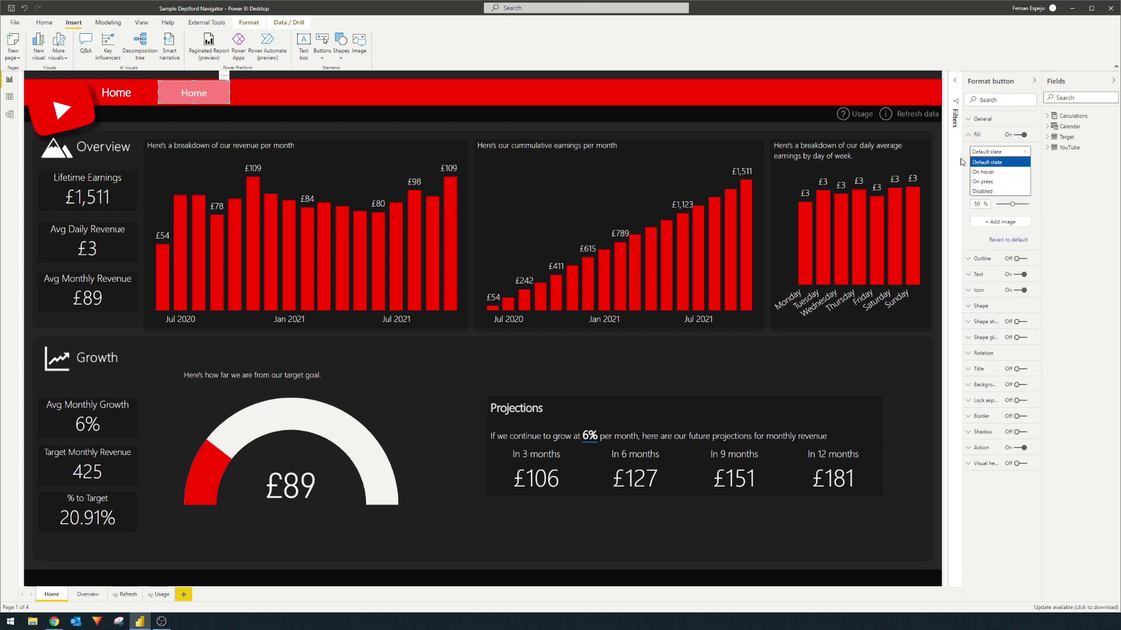
left_click(991, 151)
left_click(983, 178)
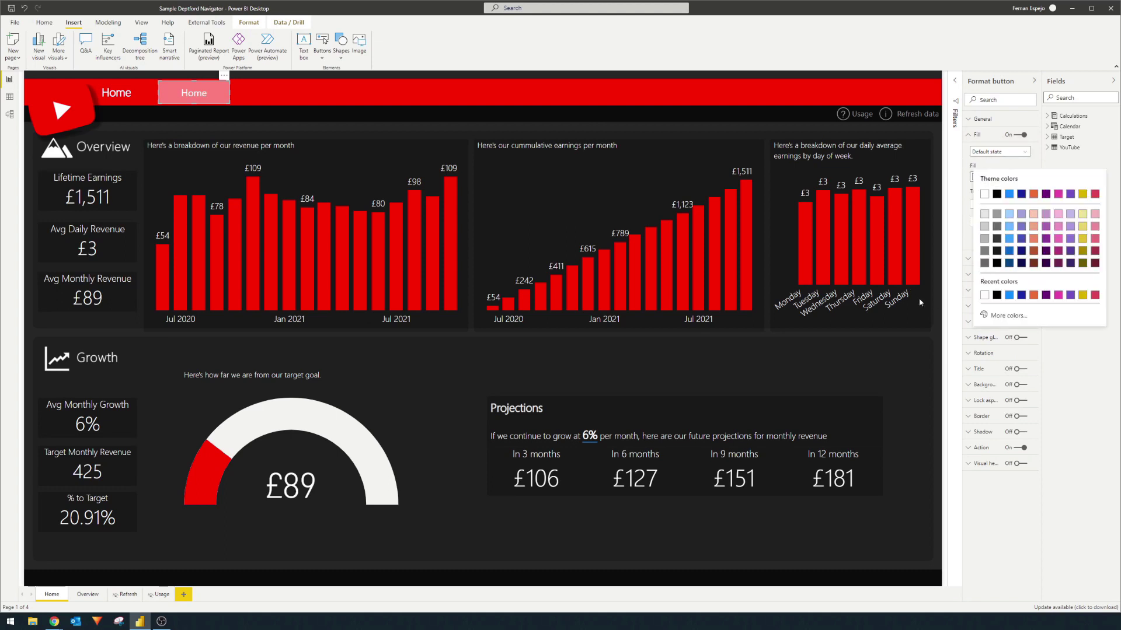
left_click(386, 167)
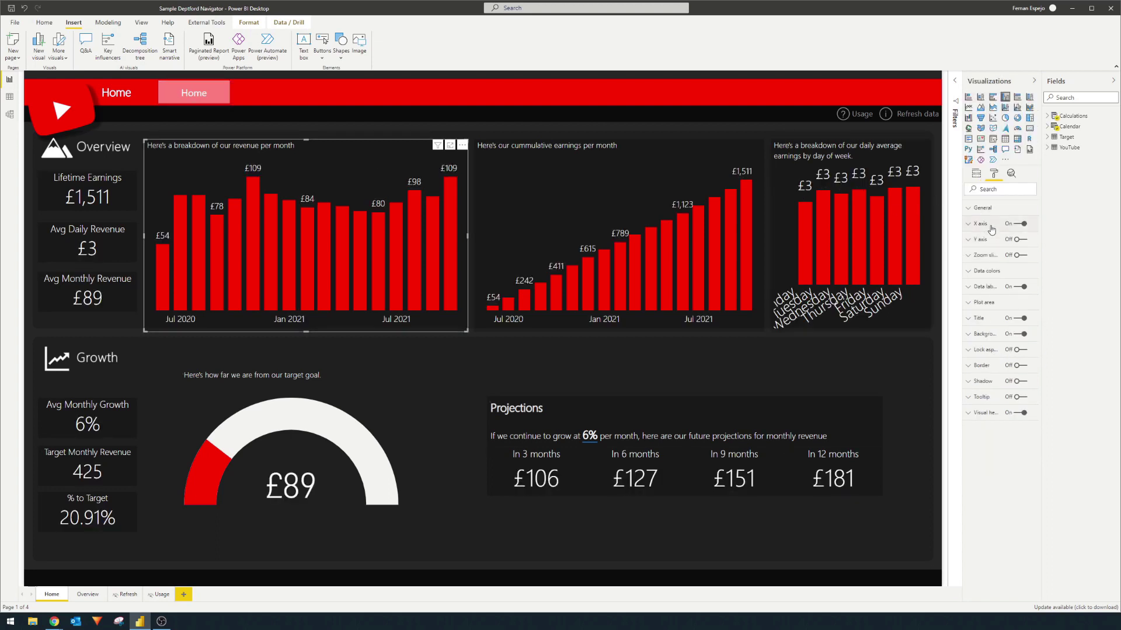
left_click(992, 271)
left_click(988, 298)
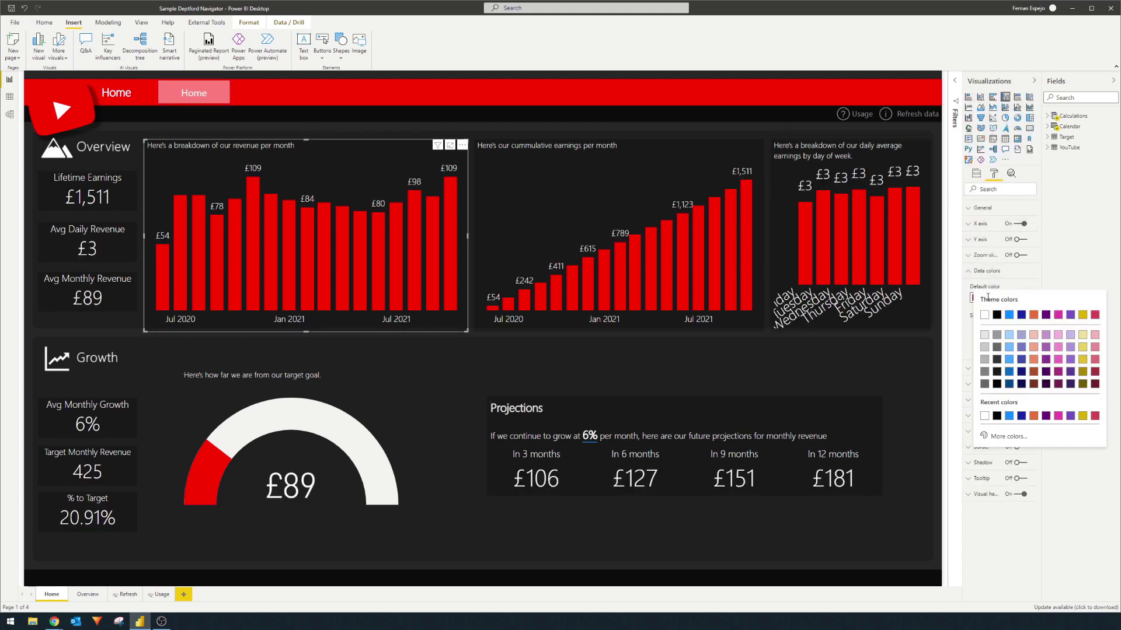
left_click(1018, 282)
Set the Home button's default-state fill to red
left_click(219, 95)
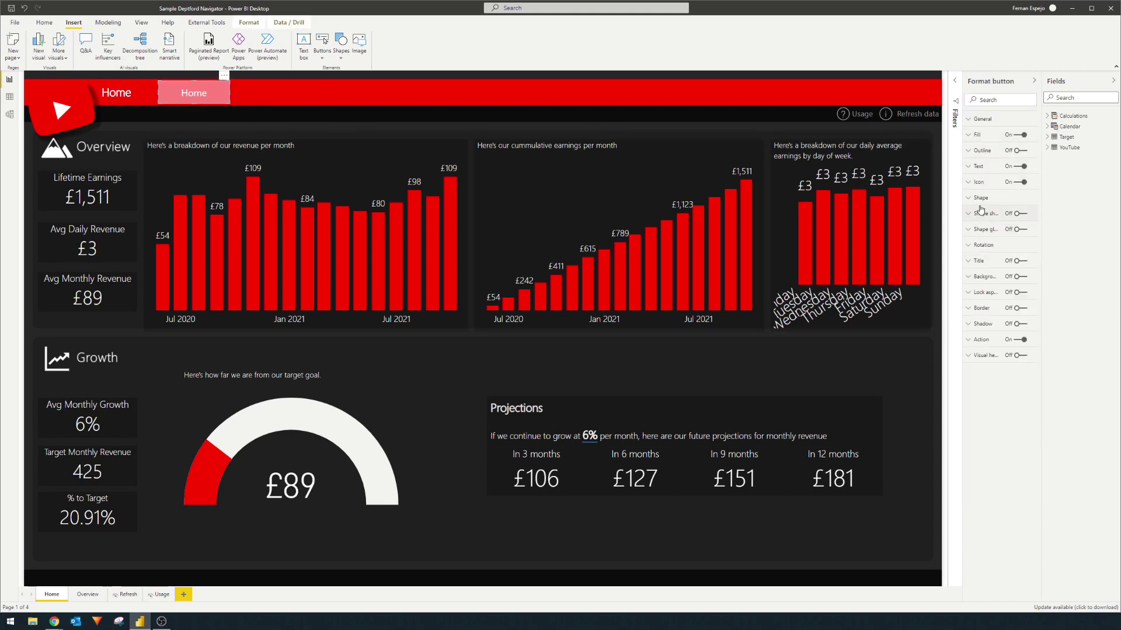
left_click(982, 137)
left_click(985, 177)
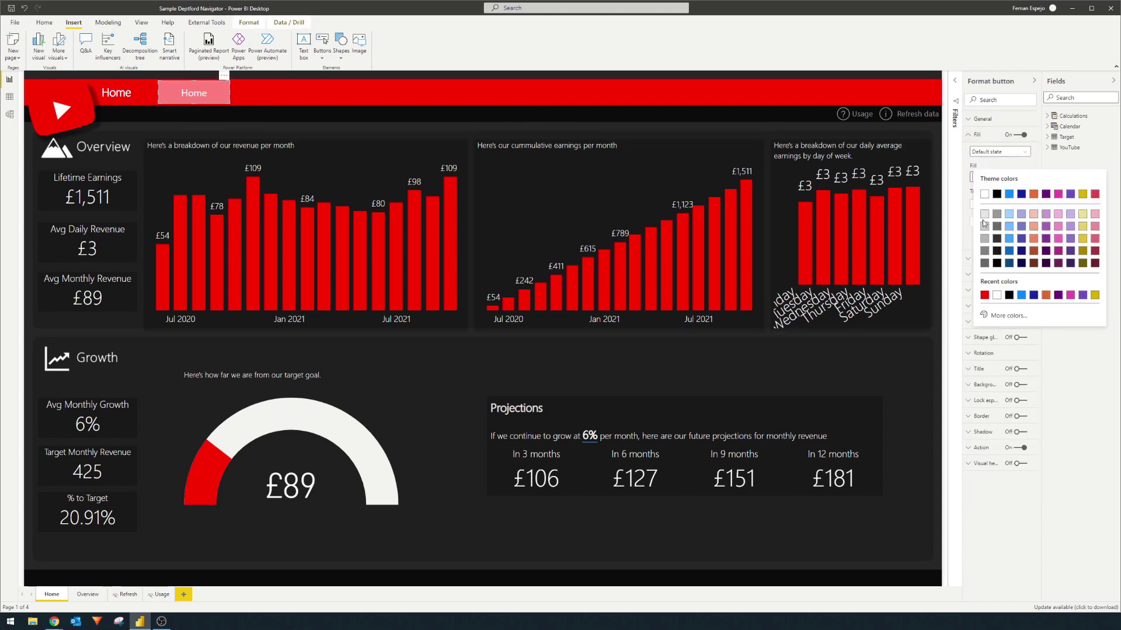
left_click(984, 294)
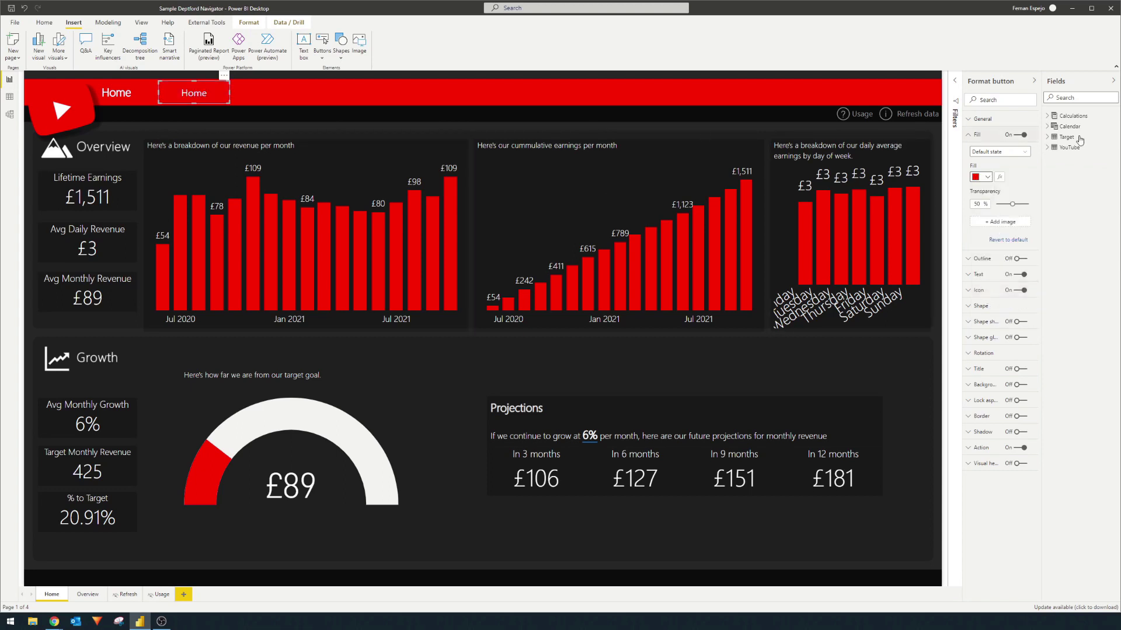
Set the Home button's on-hover fill to the custom darker red #CA0000
left_click(1000, 152)
left_click(999, 173)
left_click(986, 177)
left_click(1011, 164)
left_click(998, 177)
left_click(944, 175)
left_click(986, 177)
left_click(1006, 316)
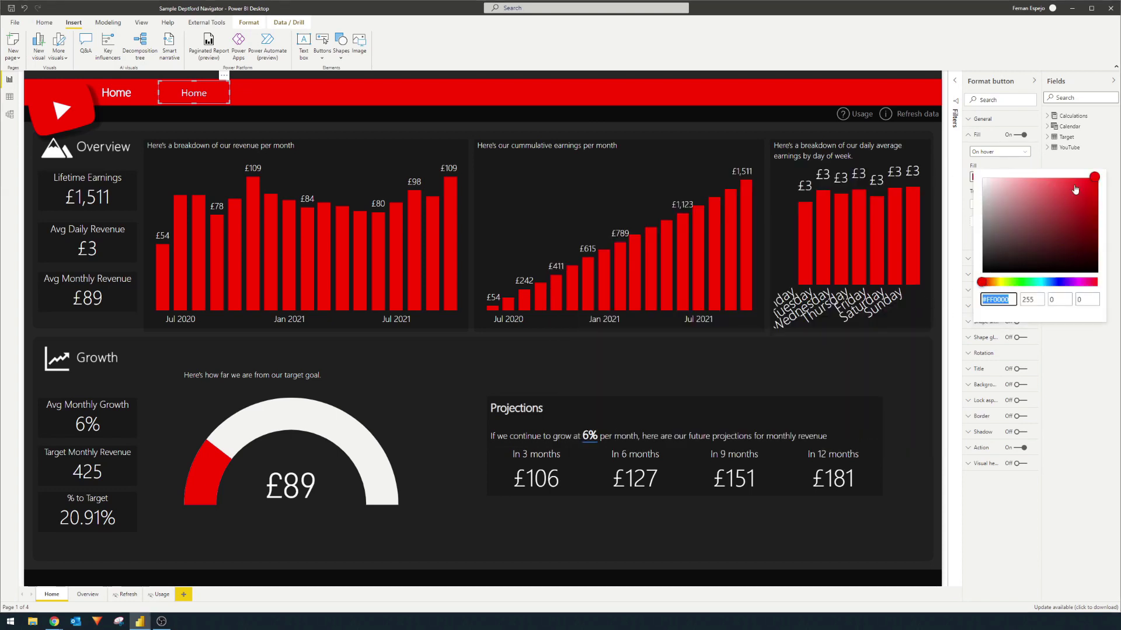
left_click(1094, 179)
left_click_drag(1096, 185, 1095, 198)
key("Escape")
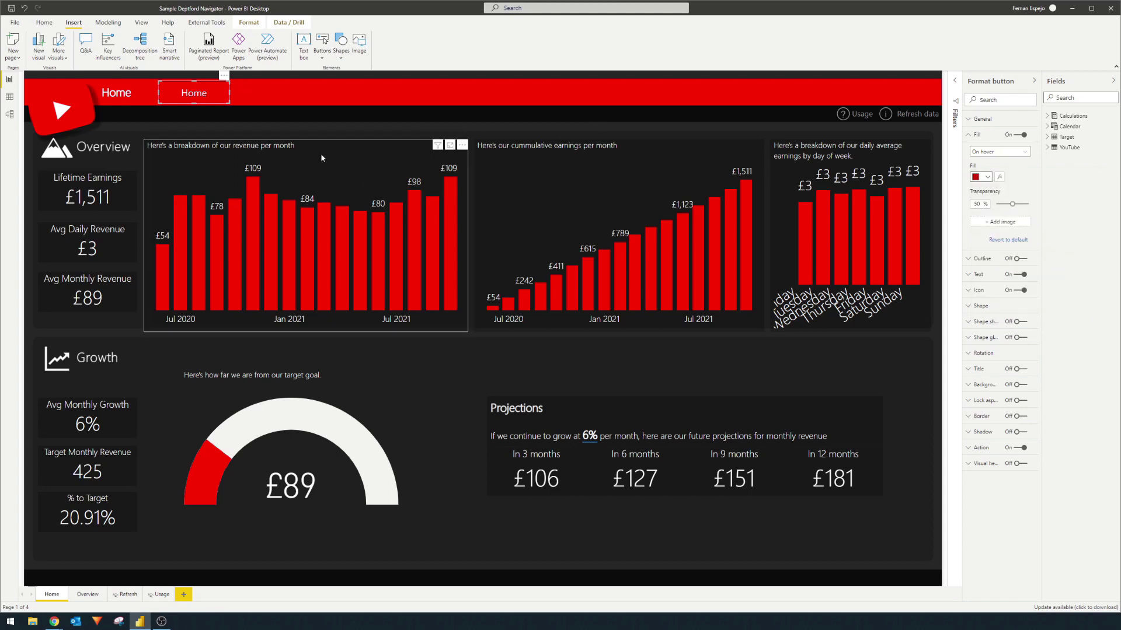
left_click(214, 121)
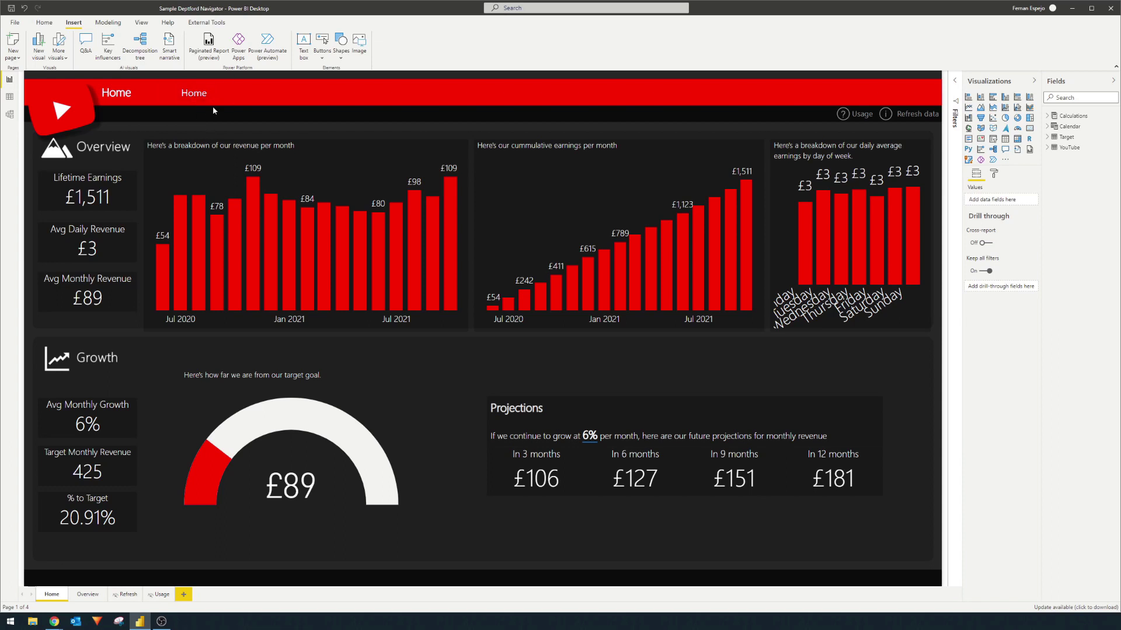
Duplicate the Home button to its right and relabel the copy Overview
left_click(197, 95)
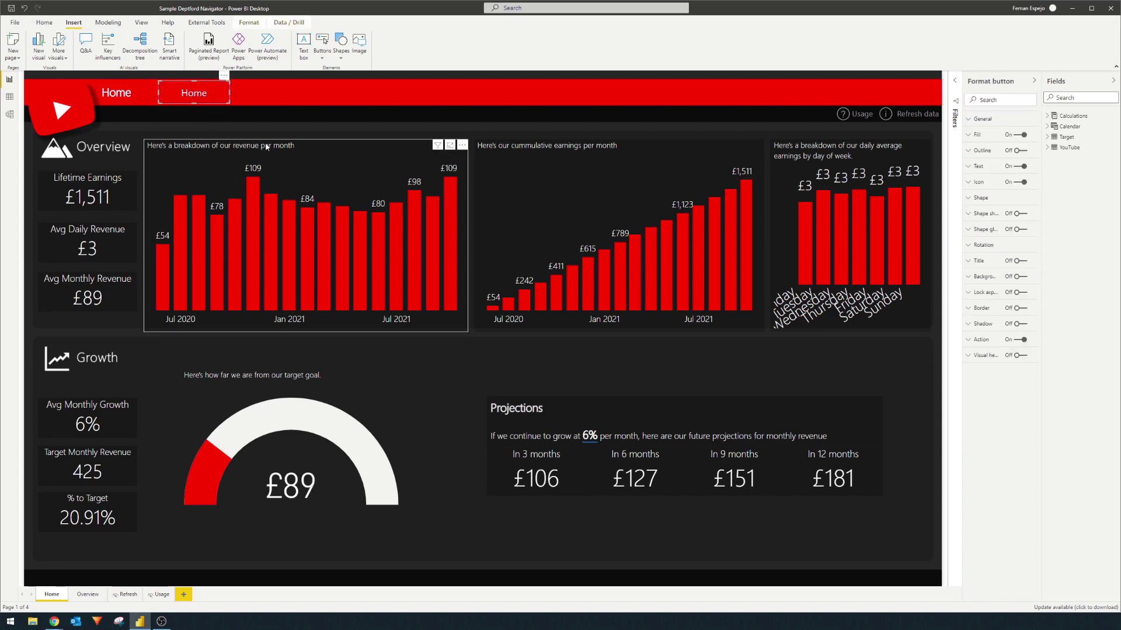
key("ctrl+c")
key("ctrl+v")
left_click_drag(225, 96, 270, 100)
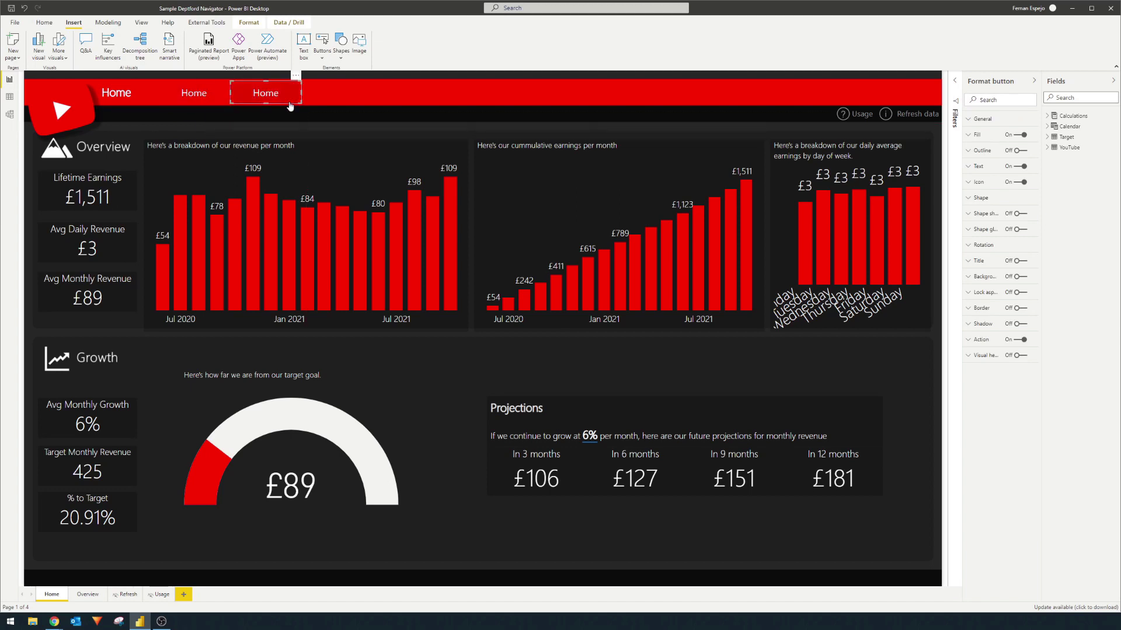
left_click(971, 167)
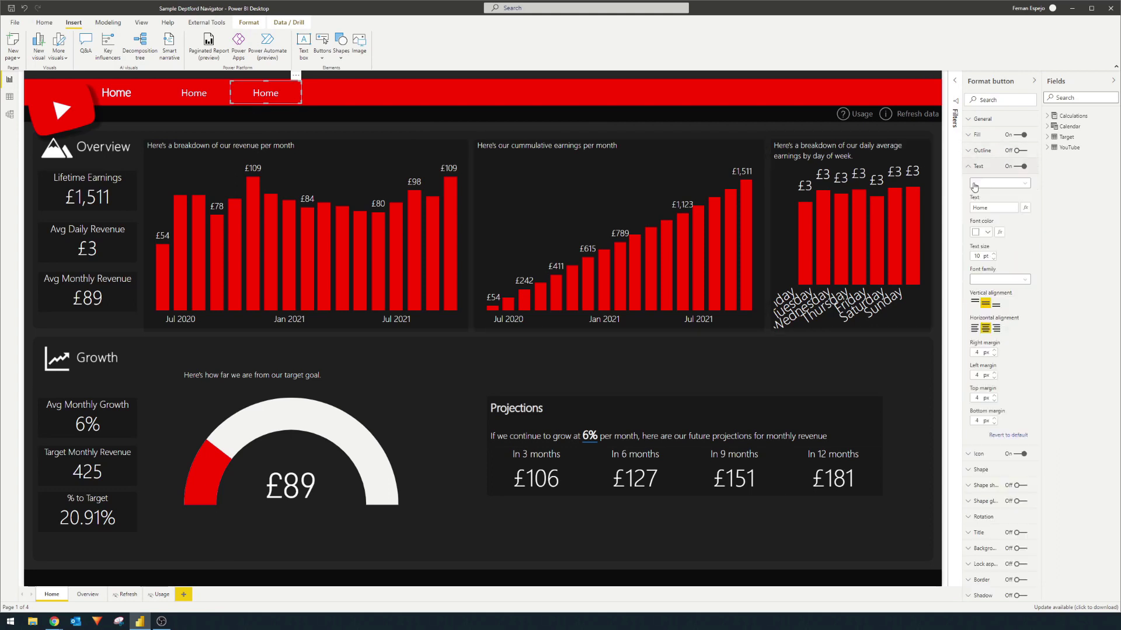
left_click(991, 208)
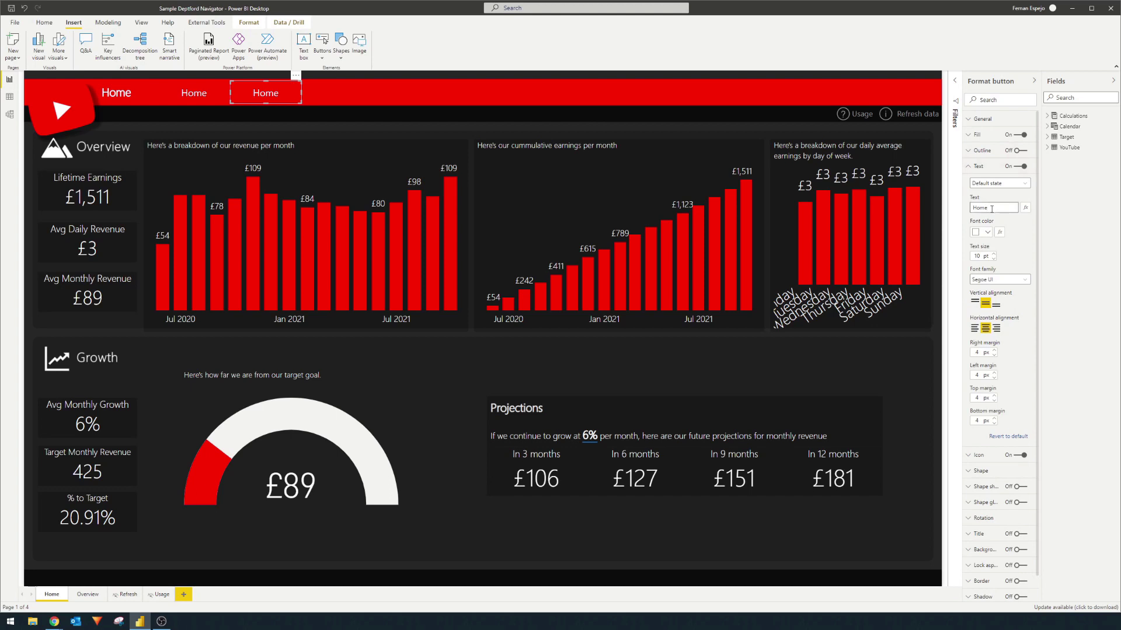
double_click(991, 208)
type("C")
Point the new button's navigation destination to Overview, then select both buttons
scroll(1022, 393, "down", 1)
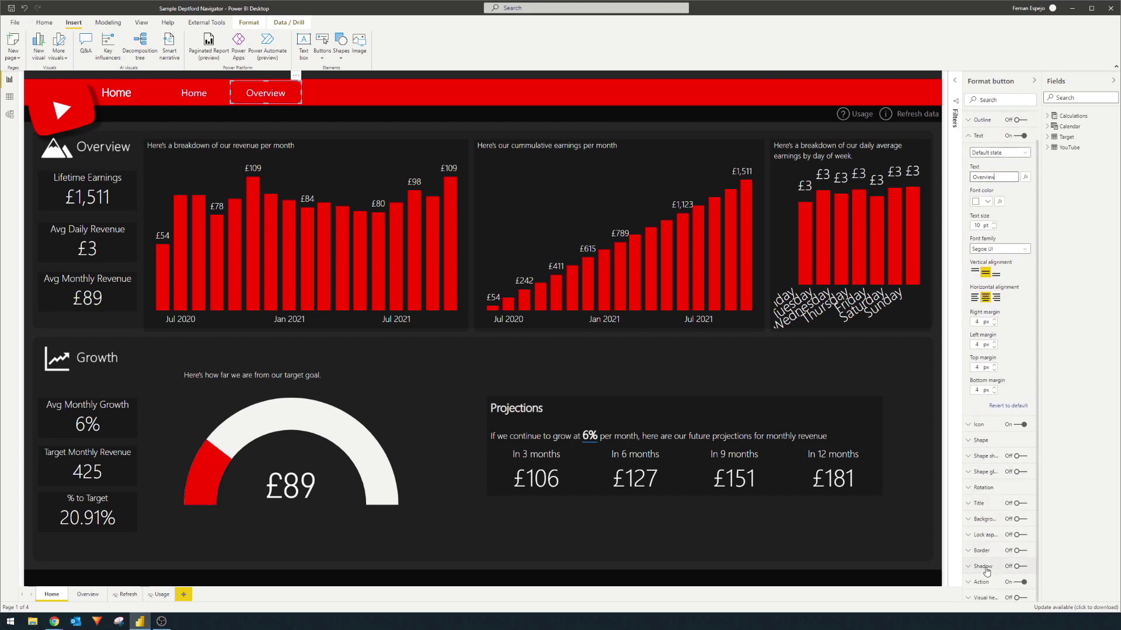
left_click(990, 585)
scroll(992, 577, "down", 3)
left_click(993, 500)
left_click(998, 521)
left_click(362, 108)
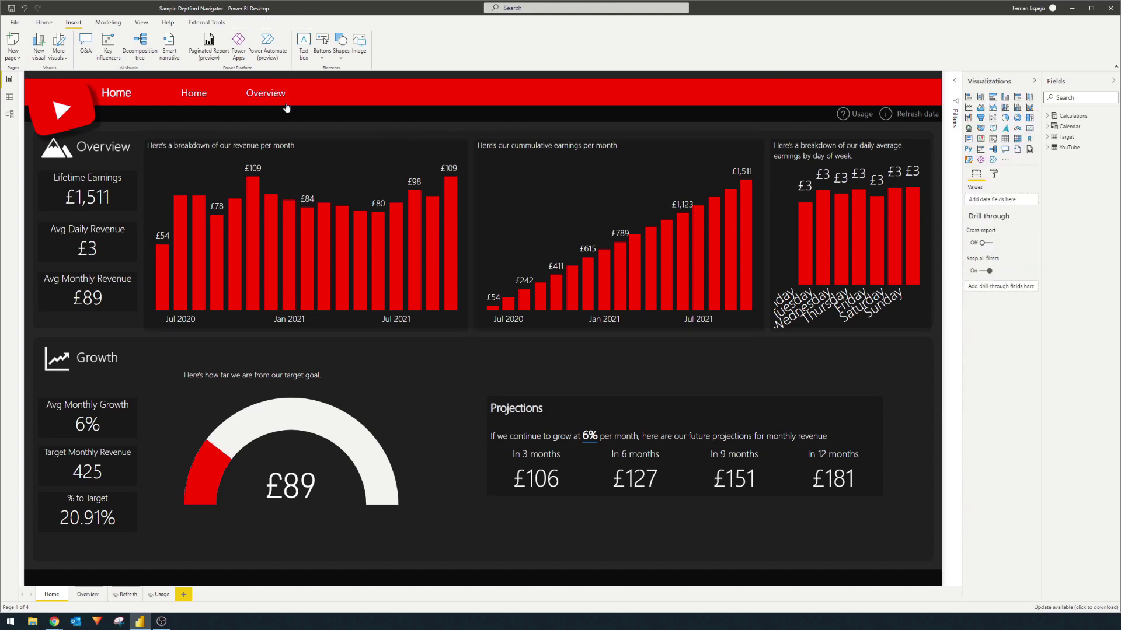
left_click(190, 97)
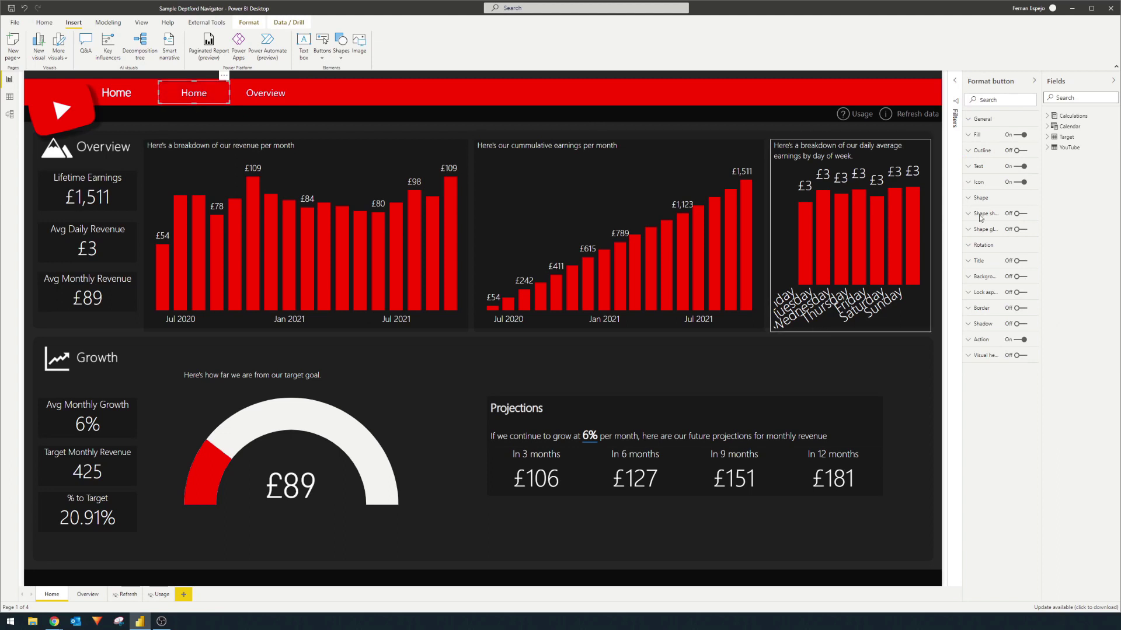
left_click(254, 98, "ctrl")
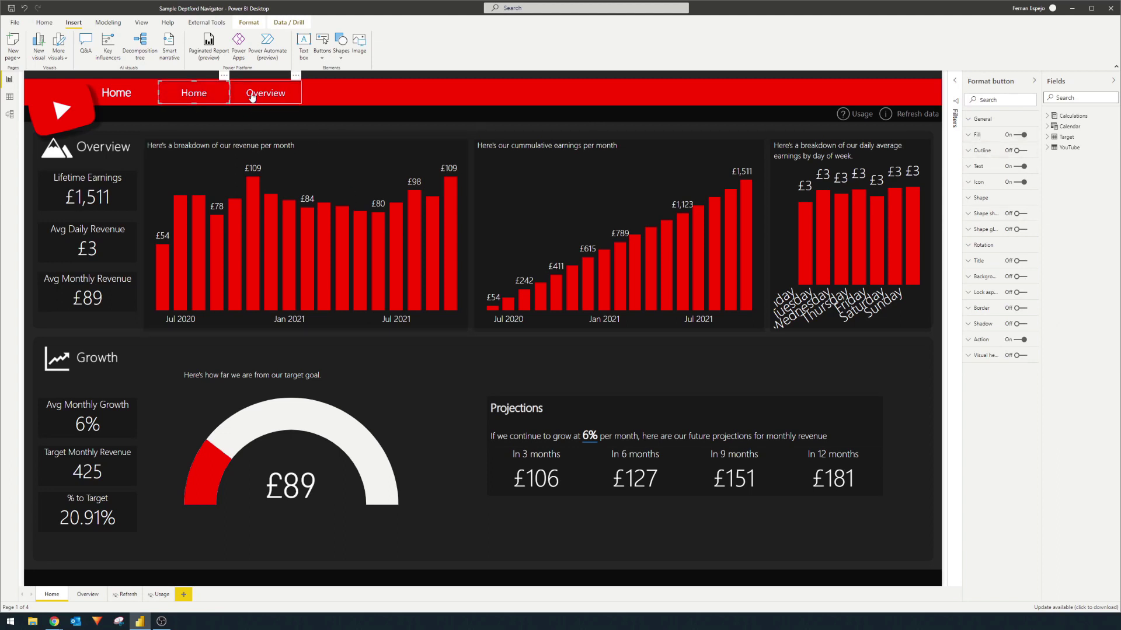
Copy the Home and Overview buttons from the Home page onto the Overview page
left_click(58, 594)
left_click(199, 92)
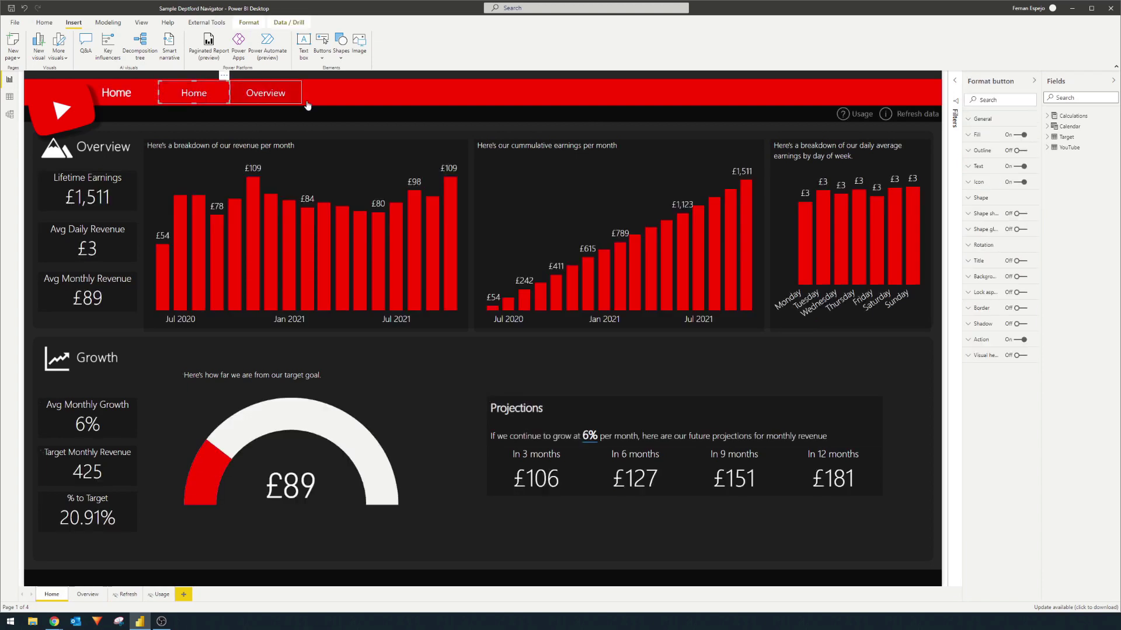
left_click_drag(336, 111, 141, 72)
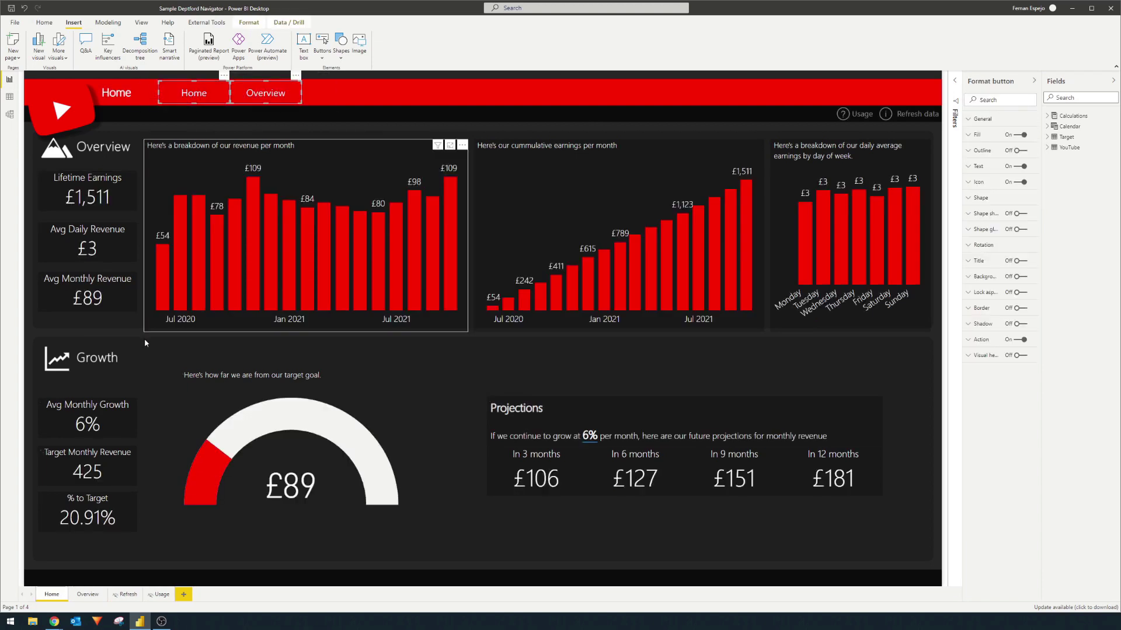
left_click(80, 595)
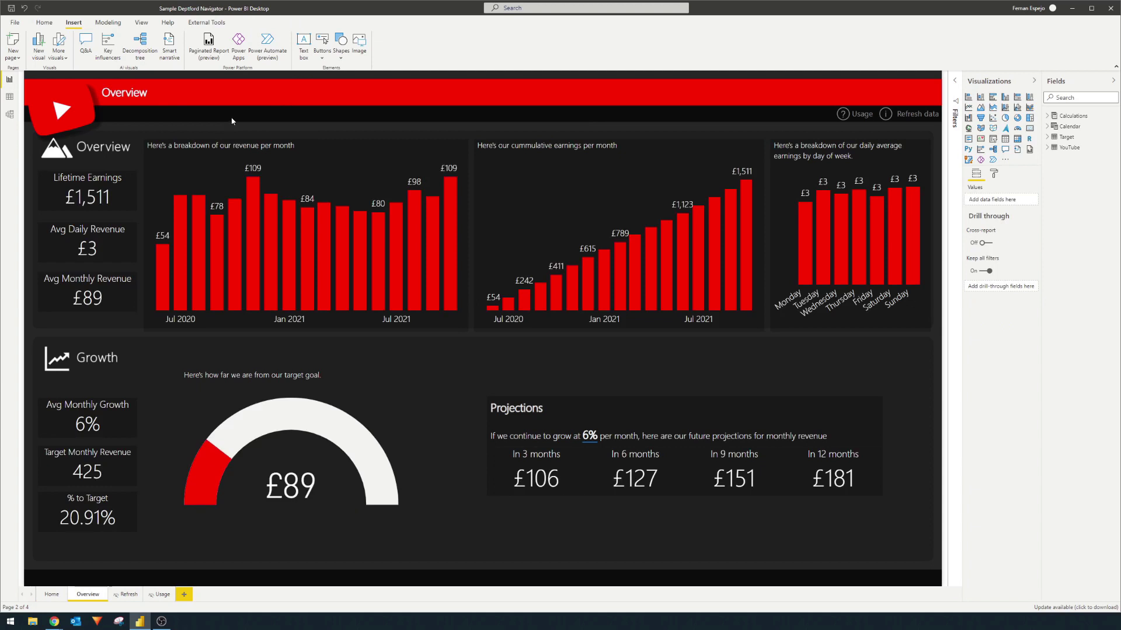
key("ctrl+v")
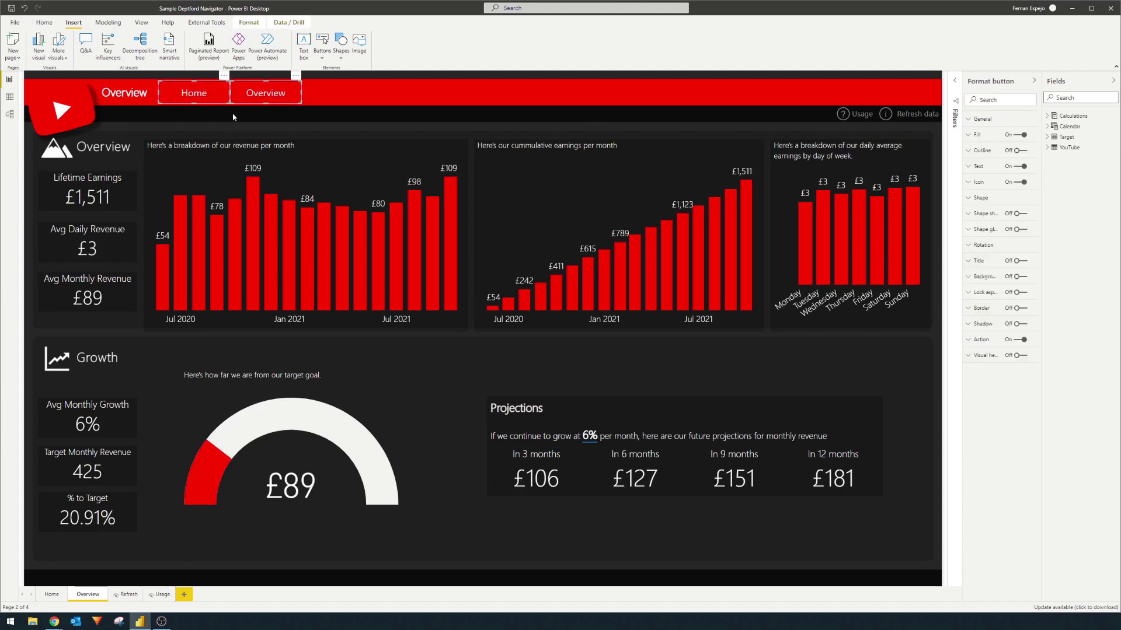
left_click(235, 113)
On Overview, set the Overview button's destination to None and Home's to Home, then return Home
left_click(265, 93)
left_click(981, 339)
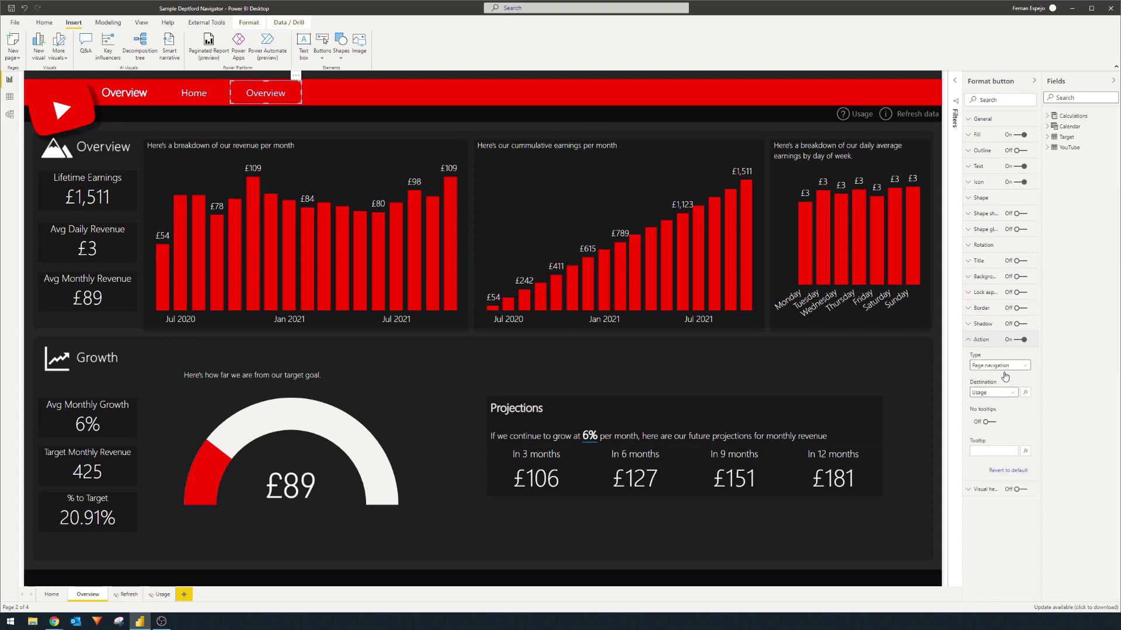
left_click(994, 392)
left_click(988, 413)
left_click(193, 93)
left_click(1001, 393)
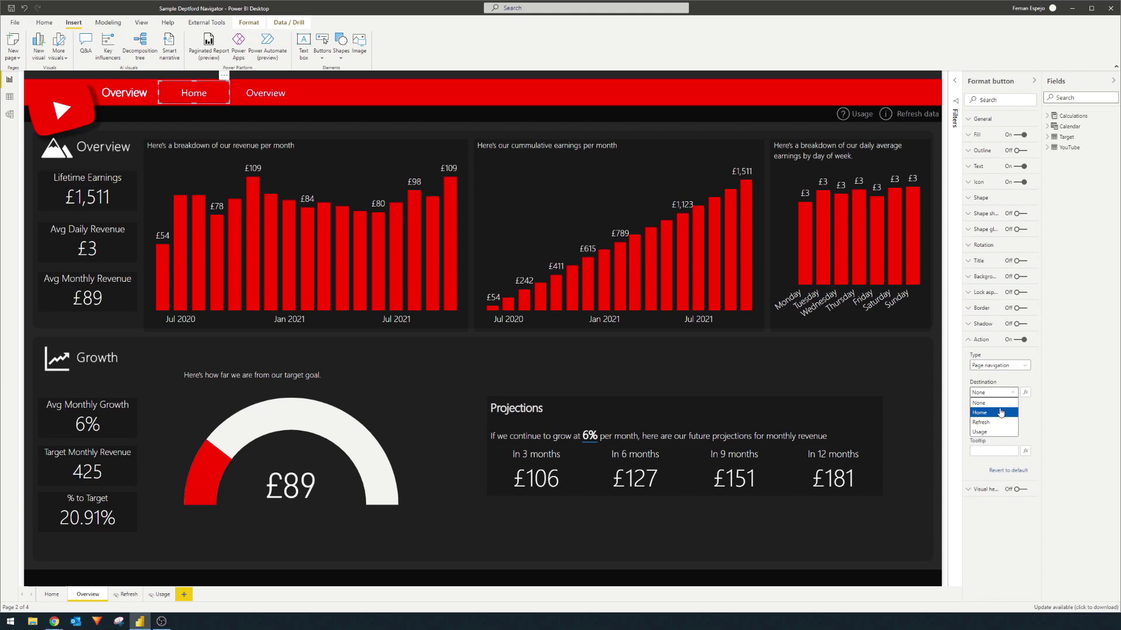
left_click(1000, 412)
left_click(265, 93)
left_click(51, 594)
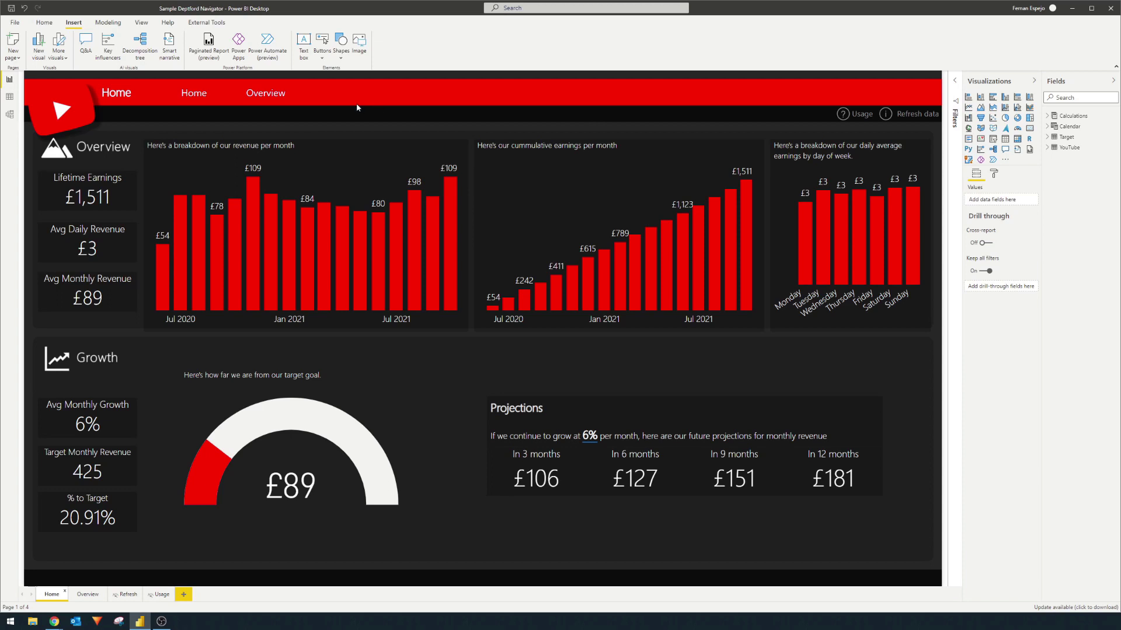
Give the Home button on the Home page a dark red default fill
left_click(198, 103)
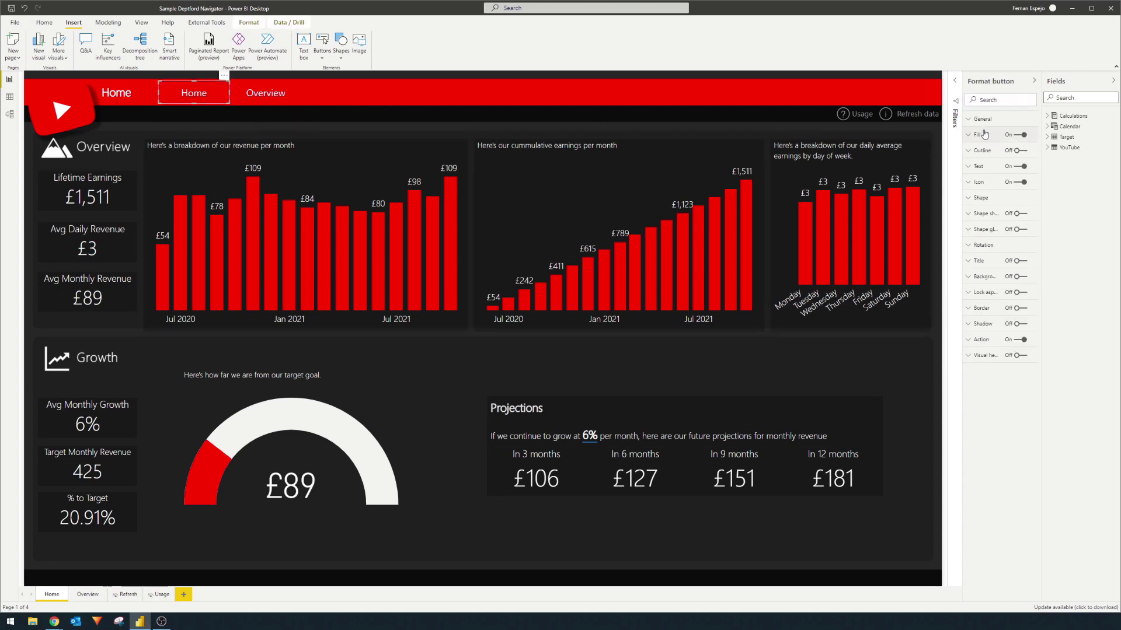
left_click(985, 135)
left_click(990, 152)
left_click(990, 156)
left_click(986, 178)
left_click(984, 295)
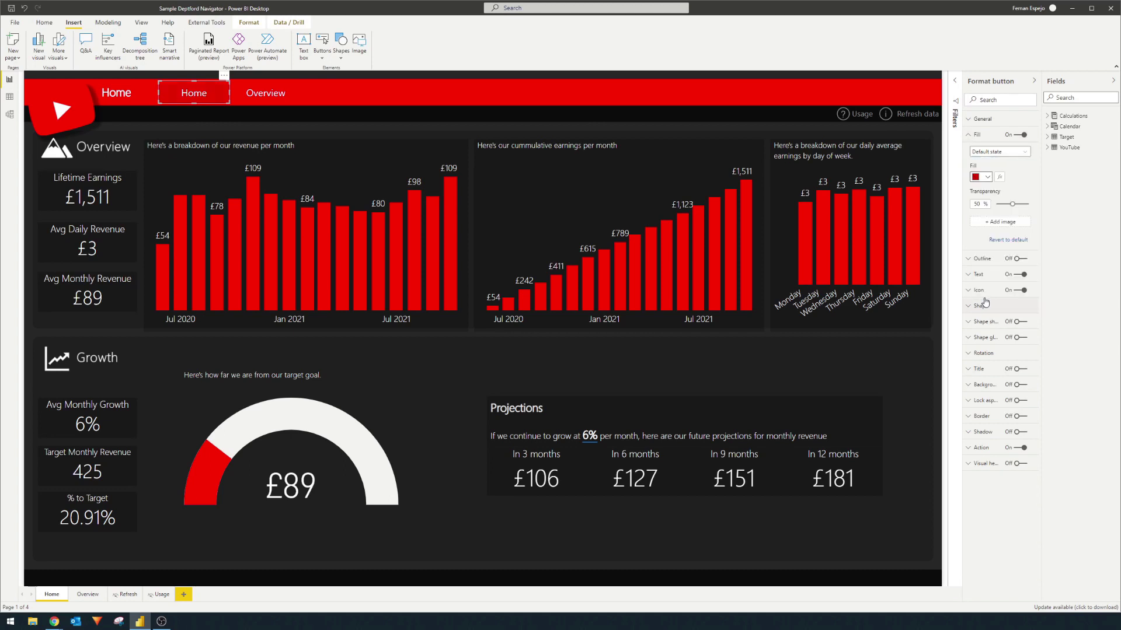
left_click(387, 121)
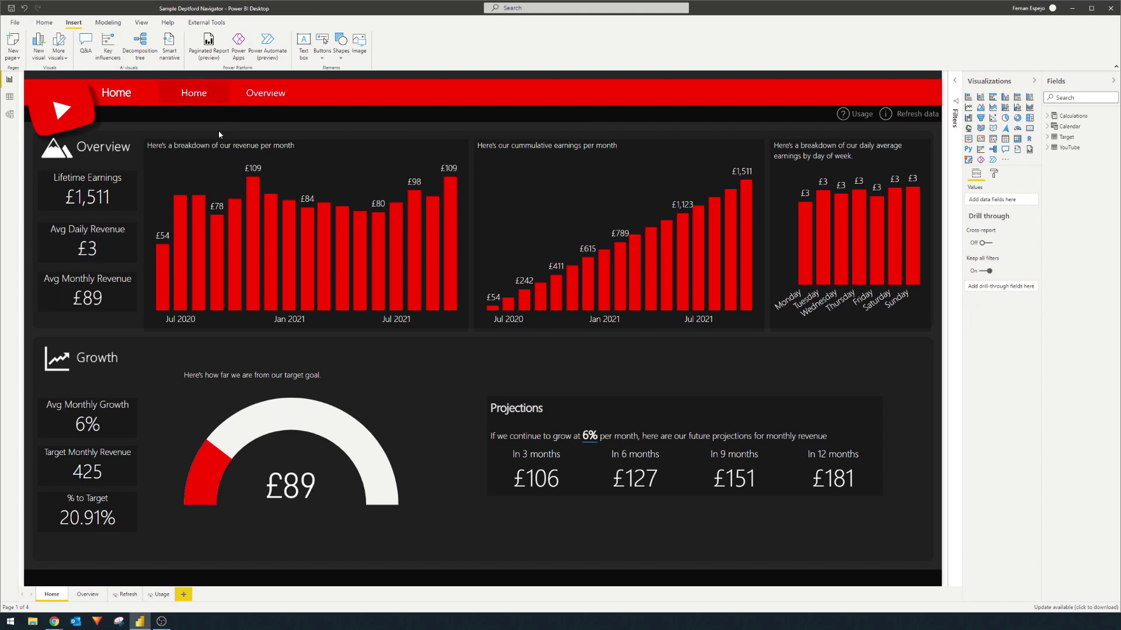
On the Overview page, give the Overview button a darker red fill
left_click(86, 596)
left_click(264, 108)
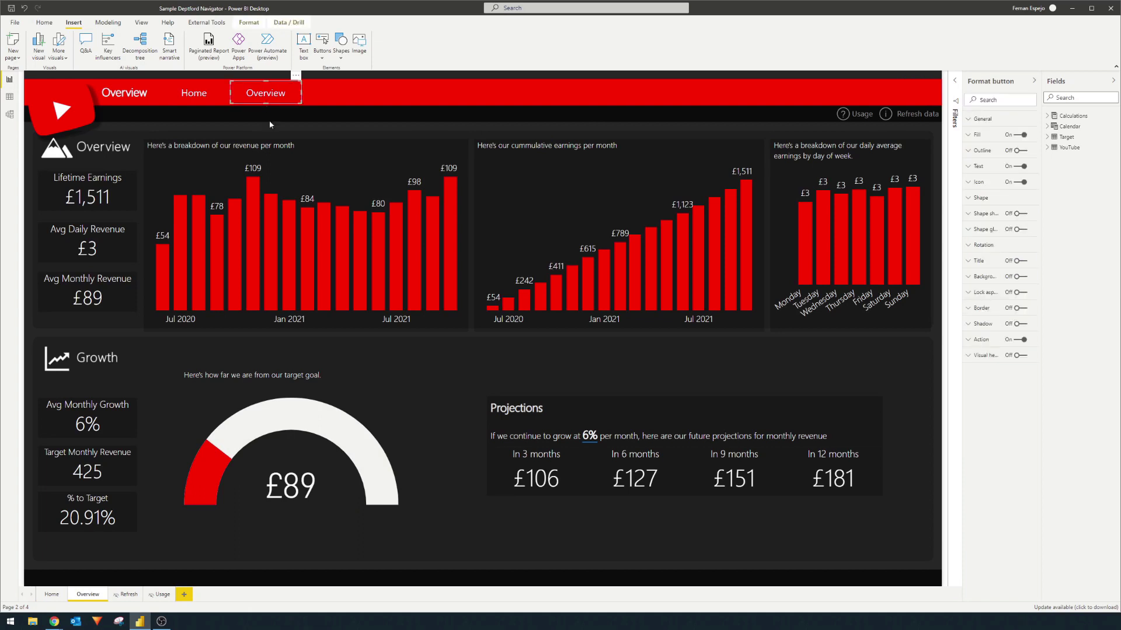
left_click(984, 139)
left_click(986, 177)
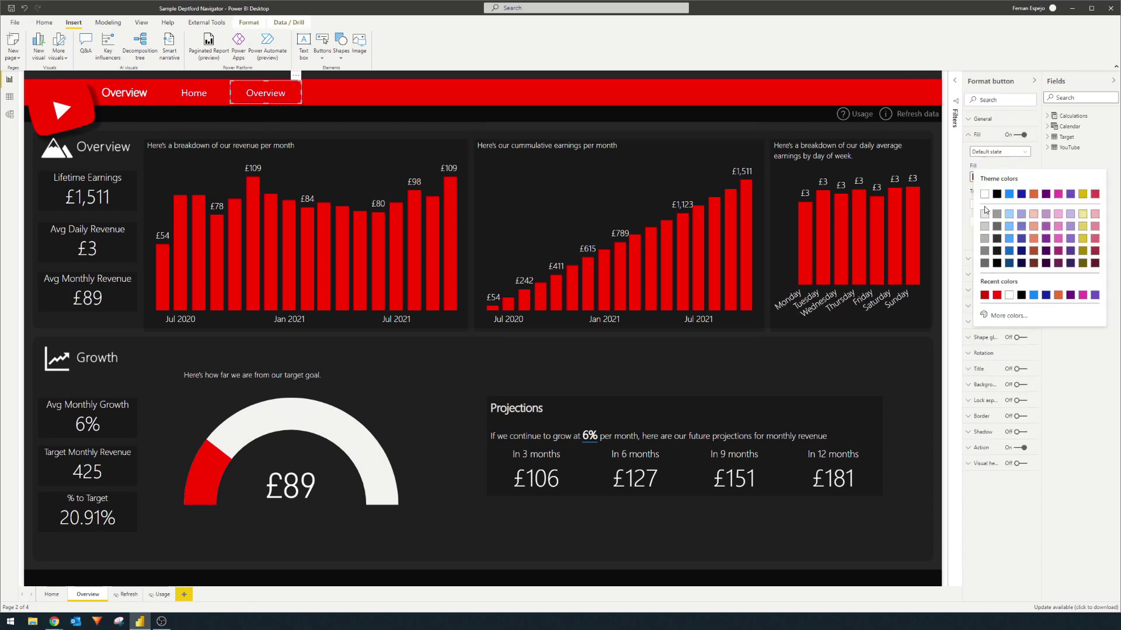
left_click(985, 300)
left_click(344, 118)
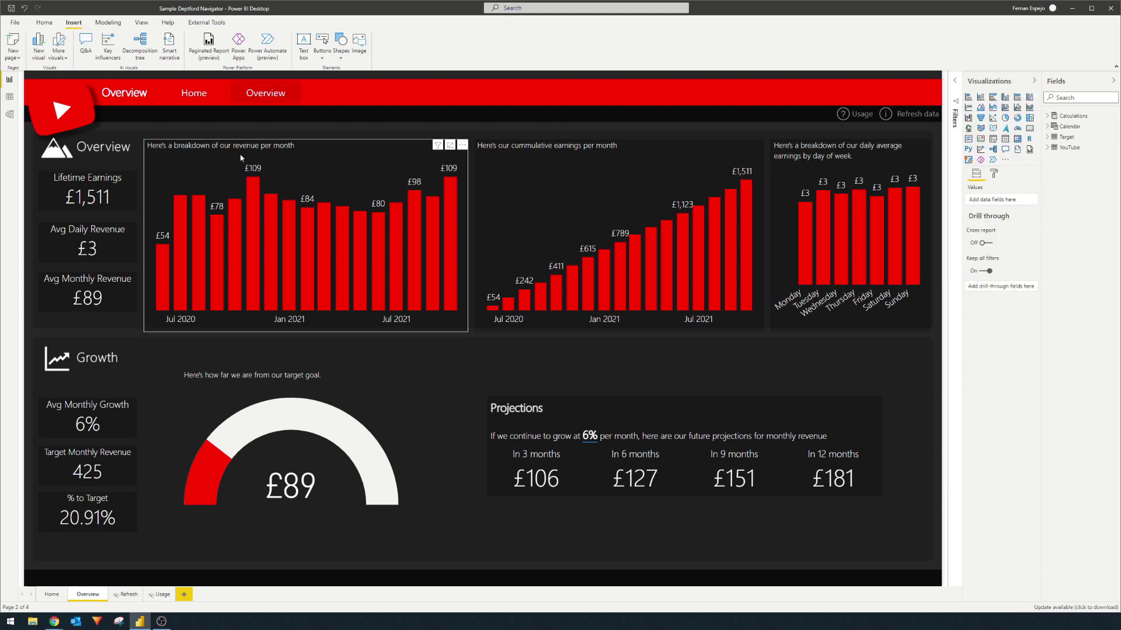
Test that the Overview and Home buttons jump between the two pages
left_click(49, 595)
left_click(268, 99, "ctrl")
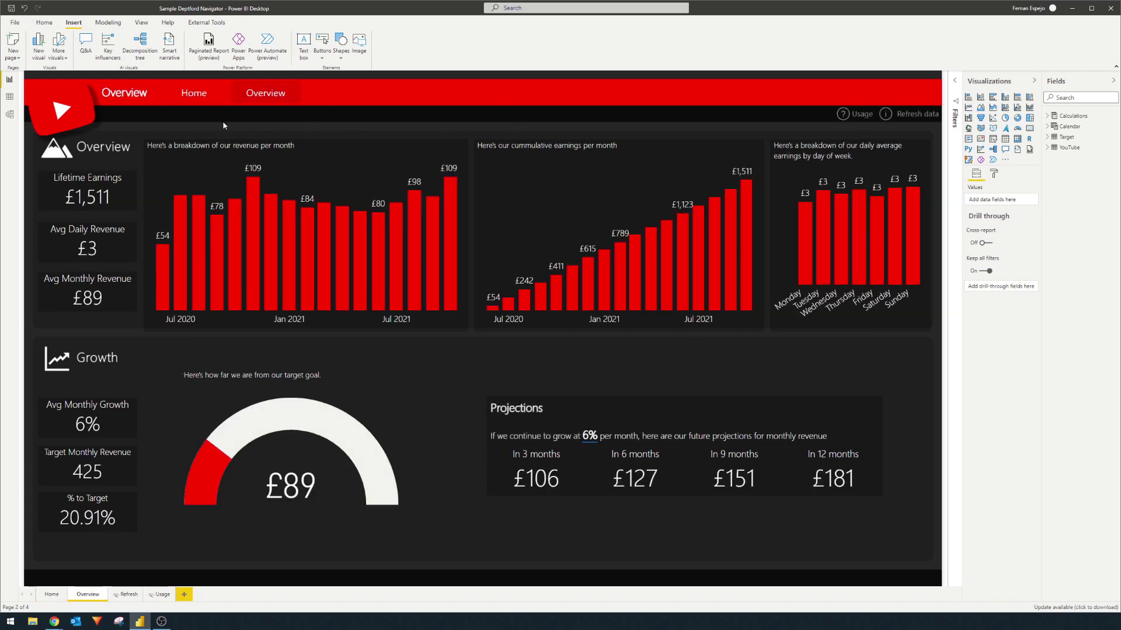
left_click(201, 98, "ctrl")
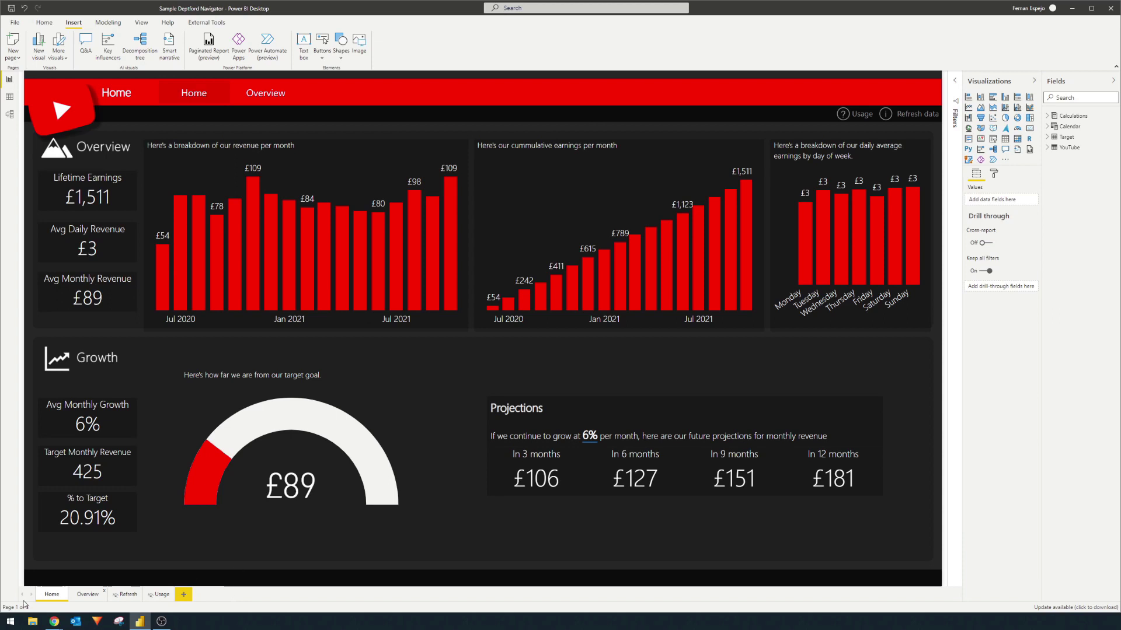
Duplicate the Overview page and rename the copy Insights
right_click(82, 600)
left_click(113, 563)
double_click(227, 600)
type("Insights")
key("Return")
Change the Insights header title to Insights and move the page right after Overview
left_click(124, 92)
double_click(123, 92)
type("Insights")
left_click(195, 597)
left_click_drag(194, 597, 125, 599)
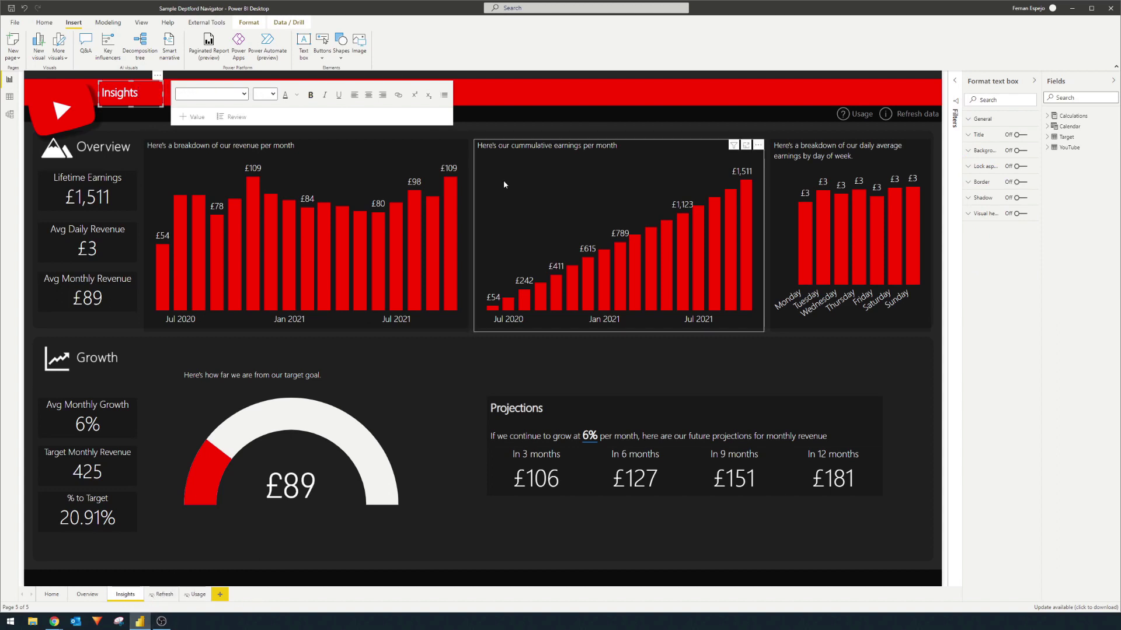
left_click(536, 121)
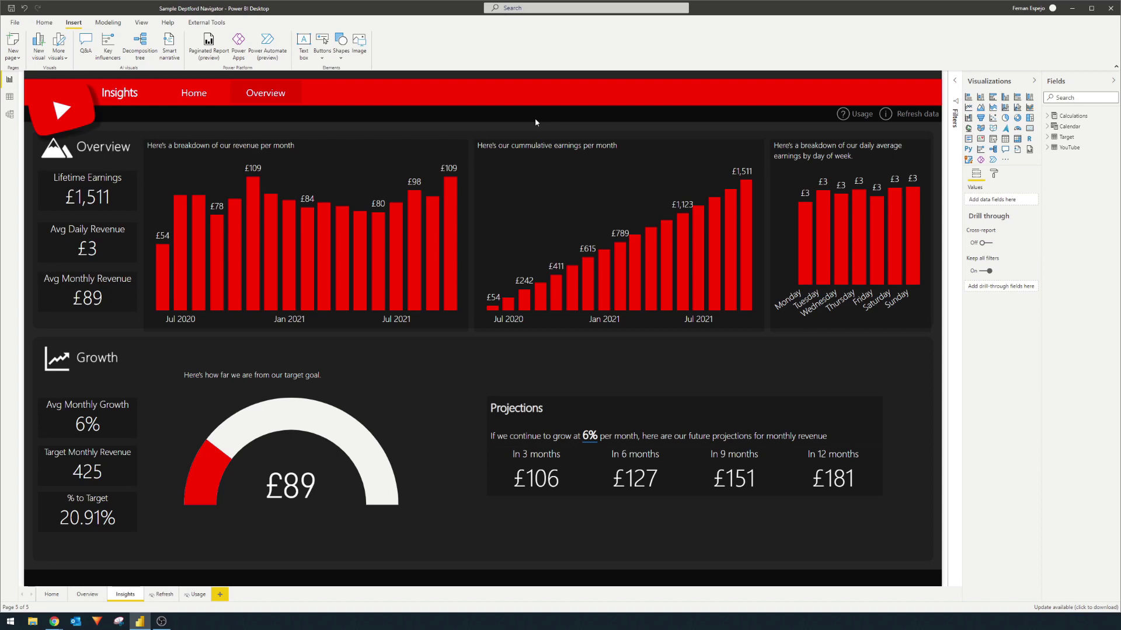
Duplicate the Home button, place the copy right of Overview, and relabel it 'Insights'
left_click(215, 97)
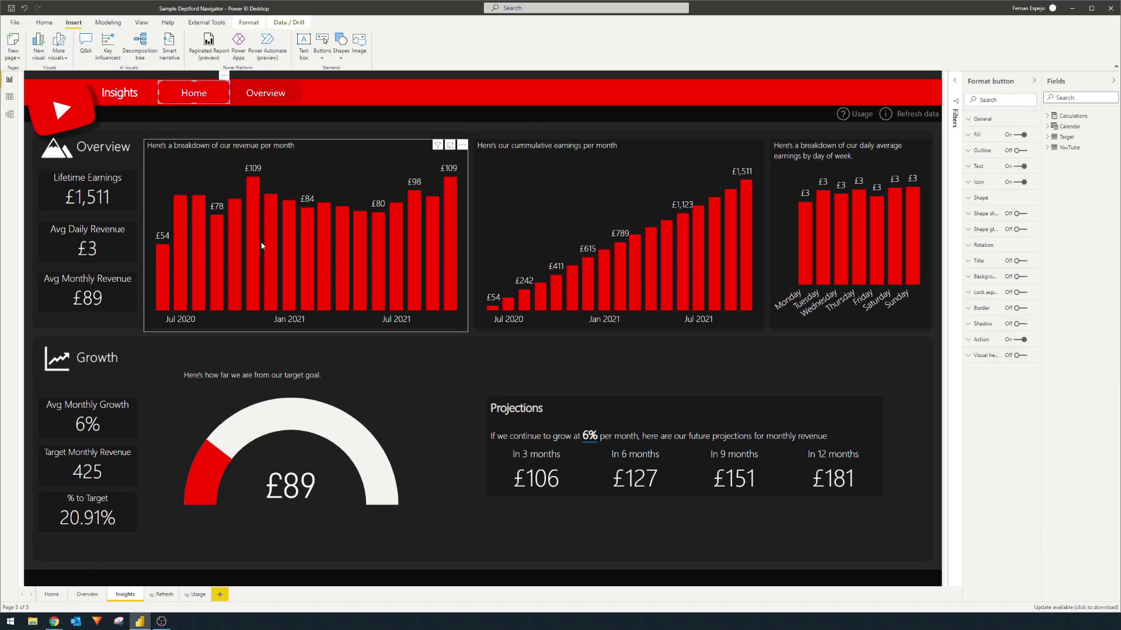
key("ctrl+c")
key("ctrl+v")
left_click_drag(188, 95, 331, 95)
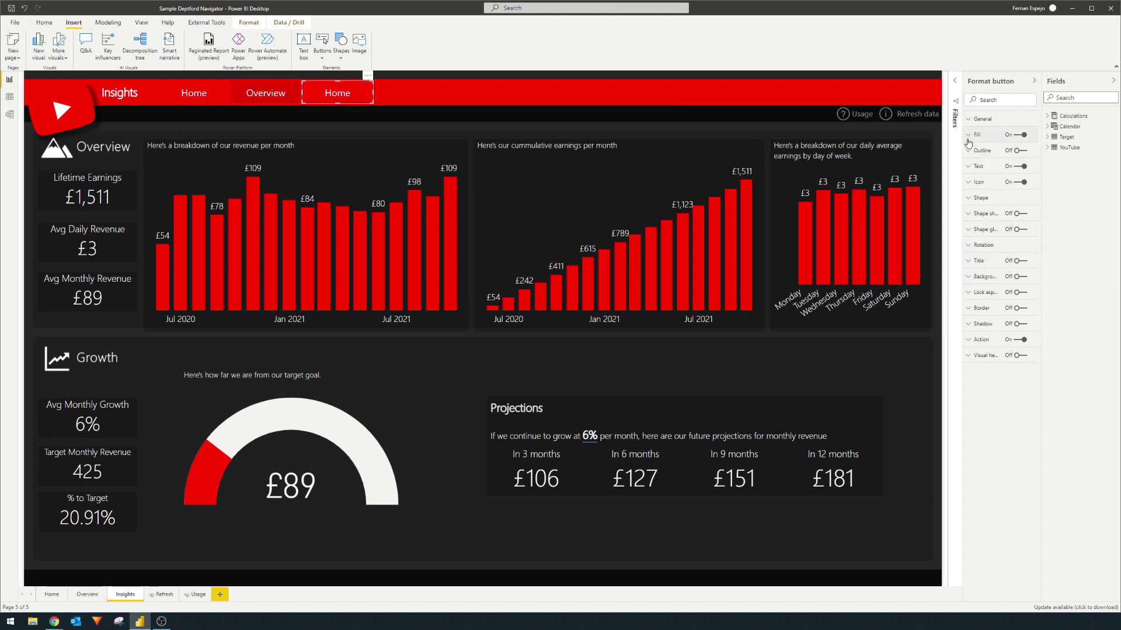
left_click(968, 167)
left_click_drag(995, 208, 949, 214)
type("Insights")
left_click(357, 111)
left_click(365, 101)
Delete the header navigation buttons from the Insights, Overview and Home pages
left_click_drag(392, 114, 161, 80)
key("Delete")
left_click(86, 594)
left_click_drag(346, 128, 164, 79)
key("Delete")
left_click(51, 594)
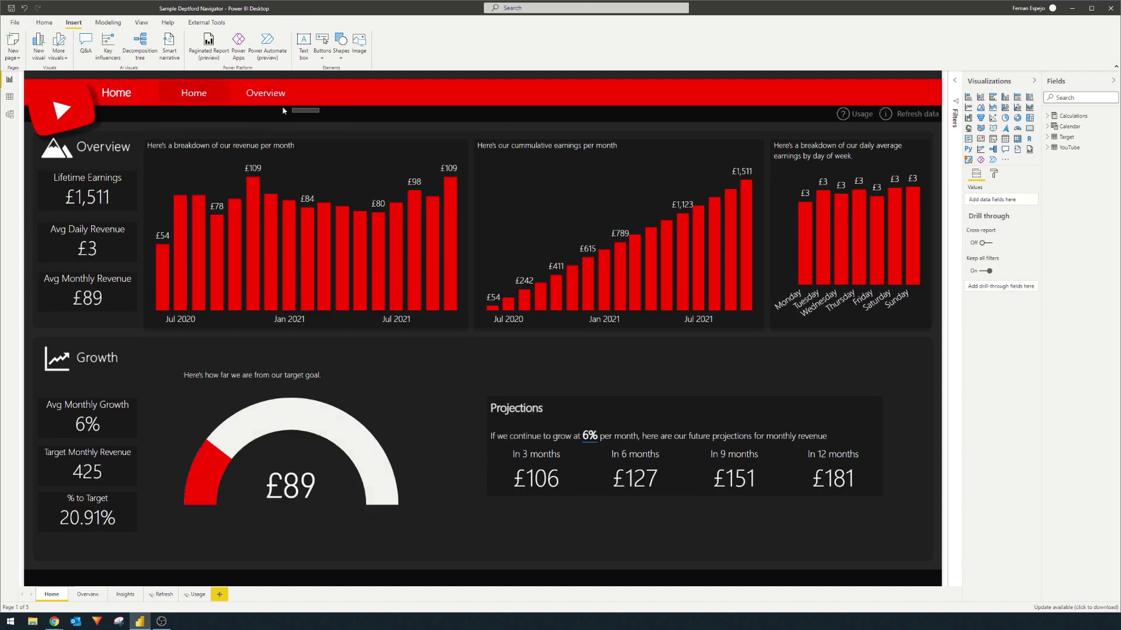
left_click_drag(319, 112, 153, 77)
key("Delete")
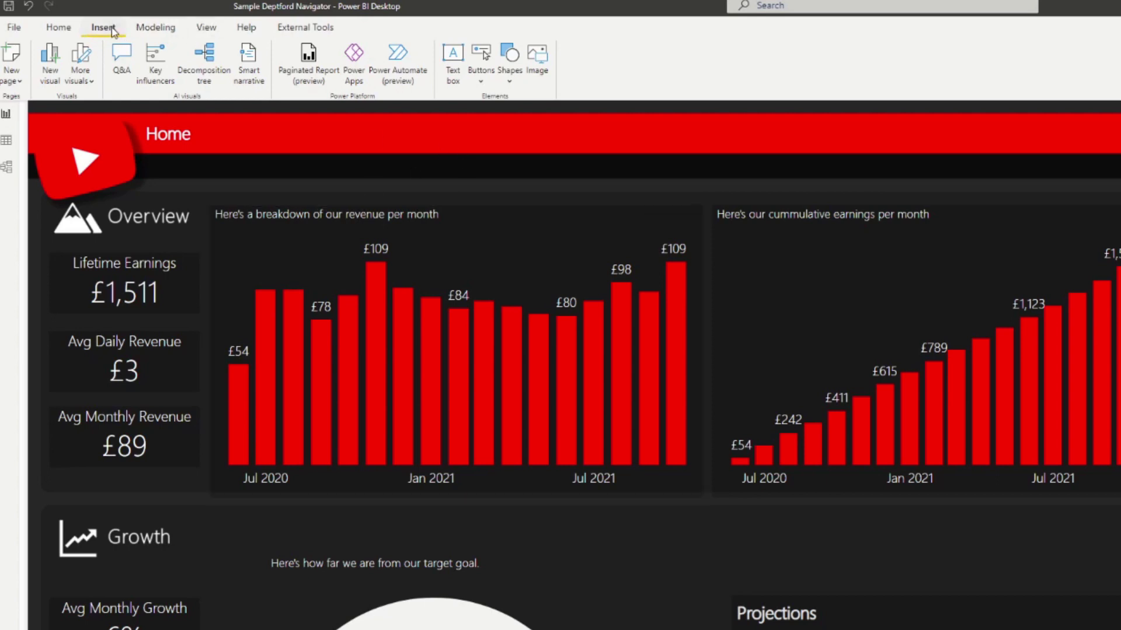
Insert a page navigator on the Home page and move it into the red header beside the title
left_click(482, 59)
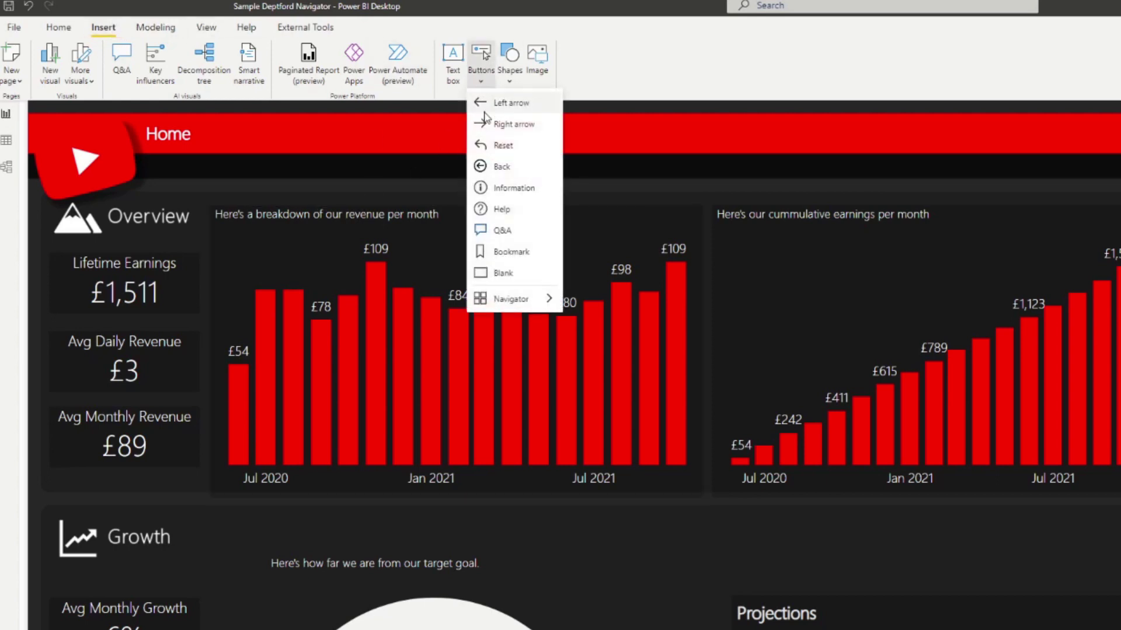
mouse_move(516, 300)
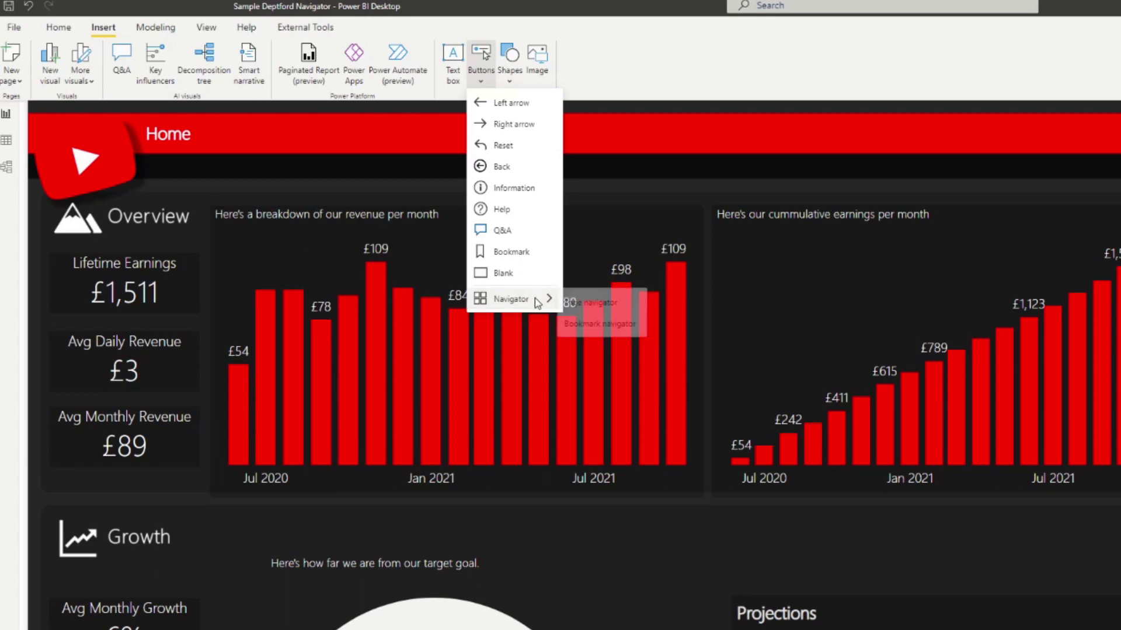
left_click(604, 303)
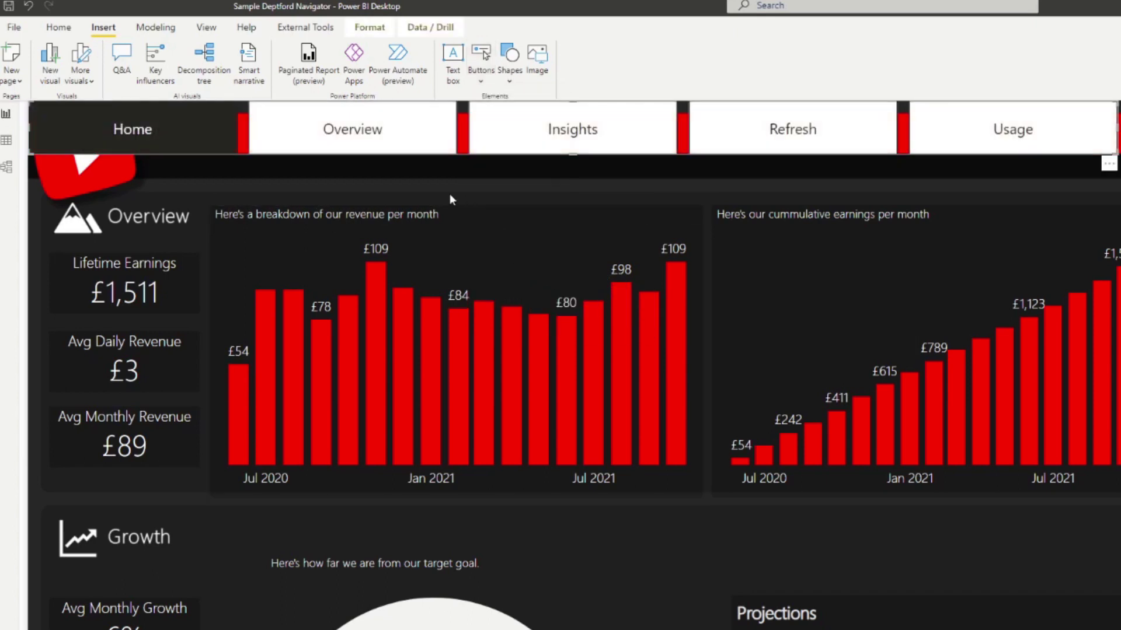
left_click_drag(200, 143, 390, 148)
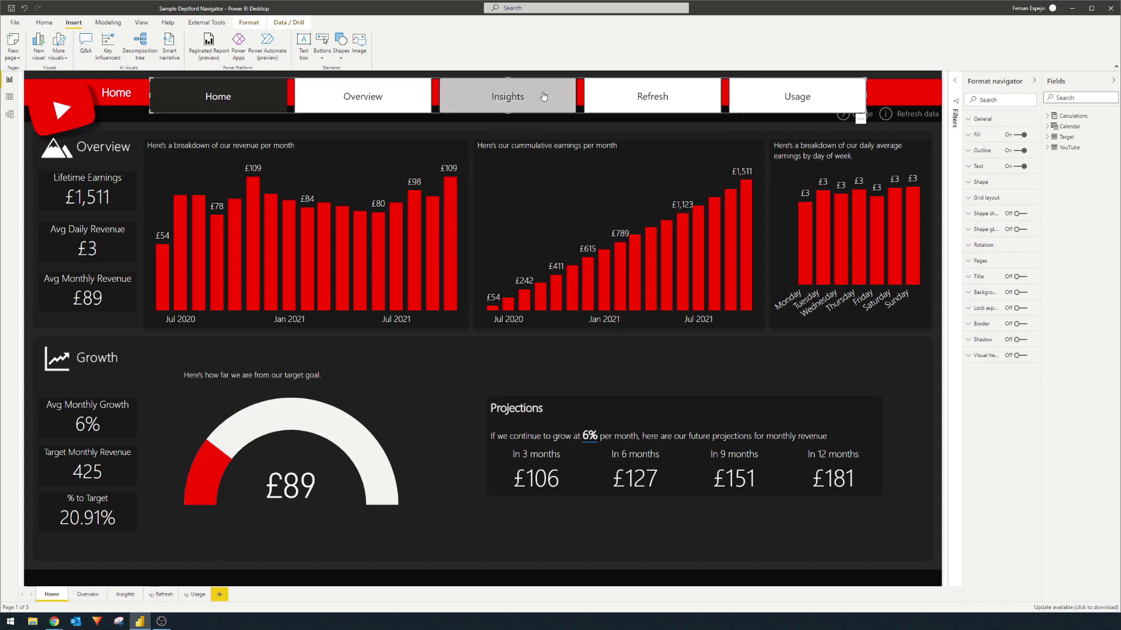
Nudge the Home navigator slightly left and switch to the Overview page
left_click_drag(544, 96, 538, 96)
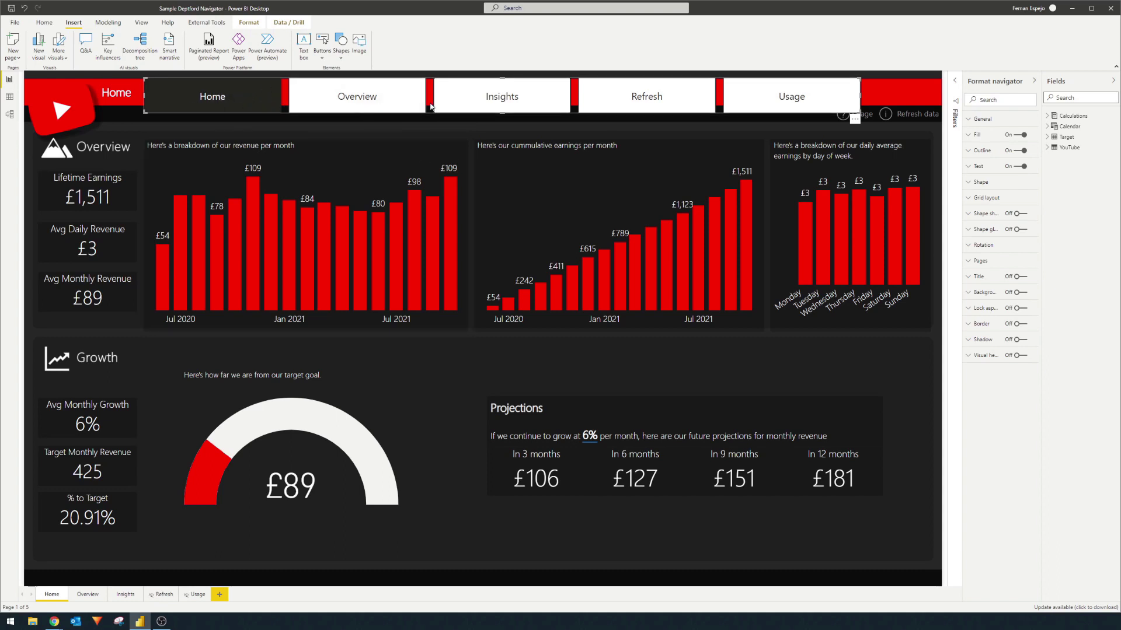
left_click(86, 593)
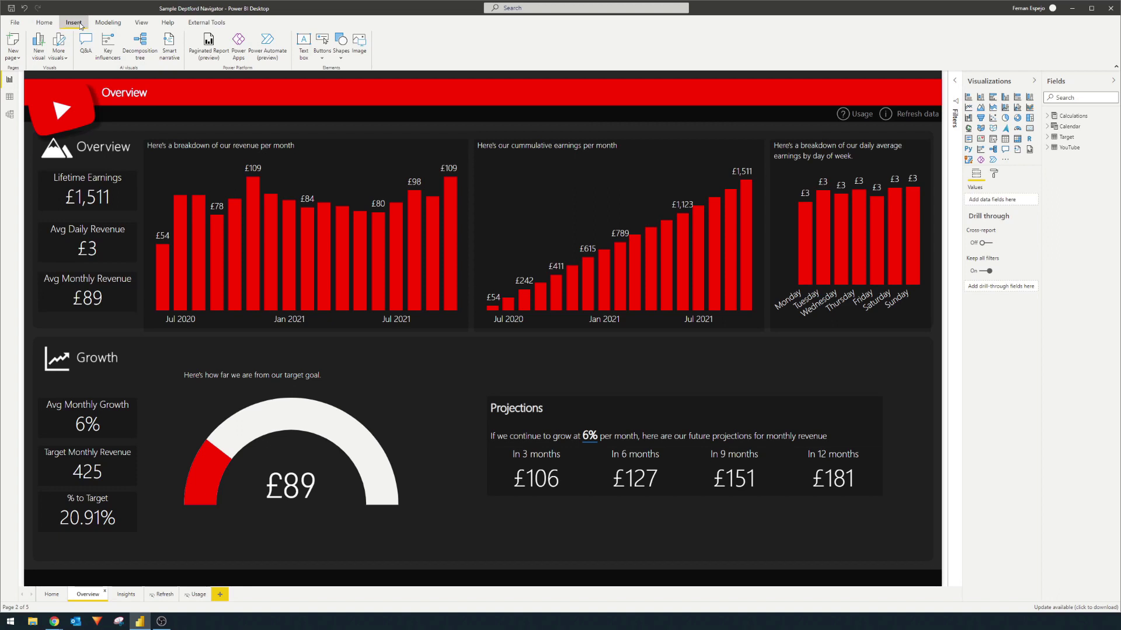
Insert a page navigator on the Overview page and move it into the header beside the logo
left_click(322, 50)
mouse_move(352, 204)
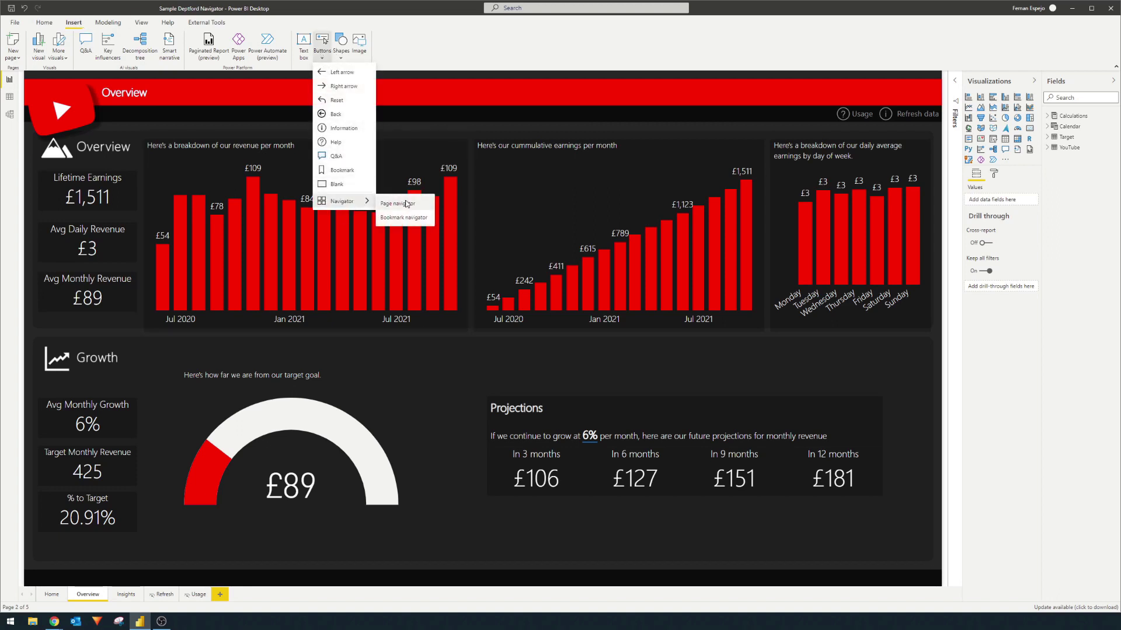
left_click(405, 199)
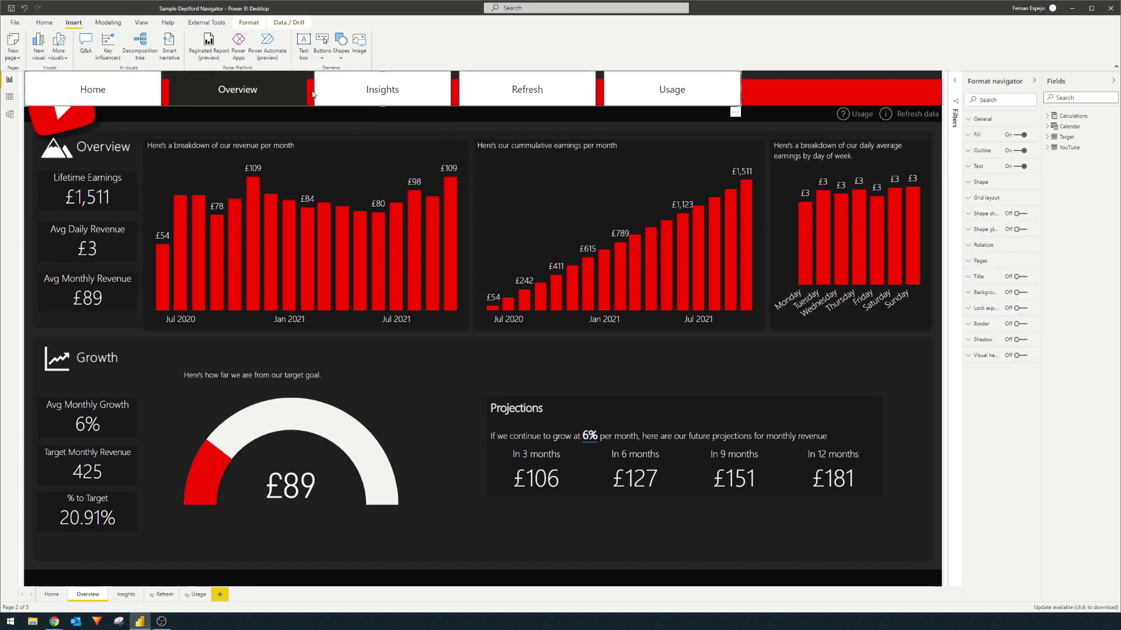
left_click_drag(310, 95, 439, 105)
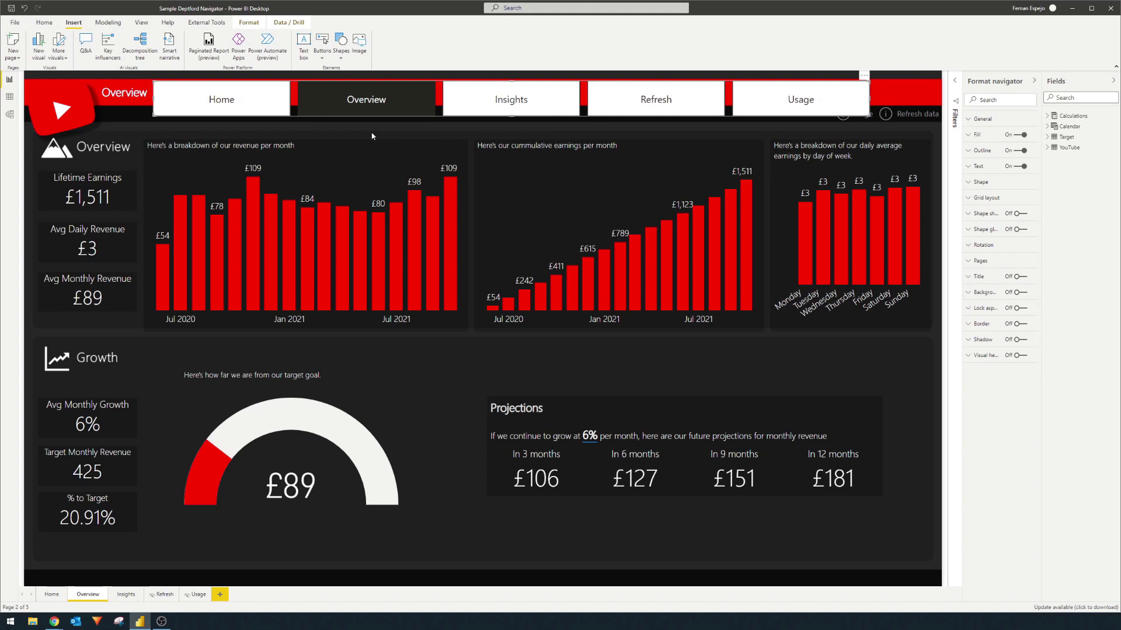
Back on Home, nudge its navigator right and down to match Overview's
key("ctrl+Page_Up")
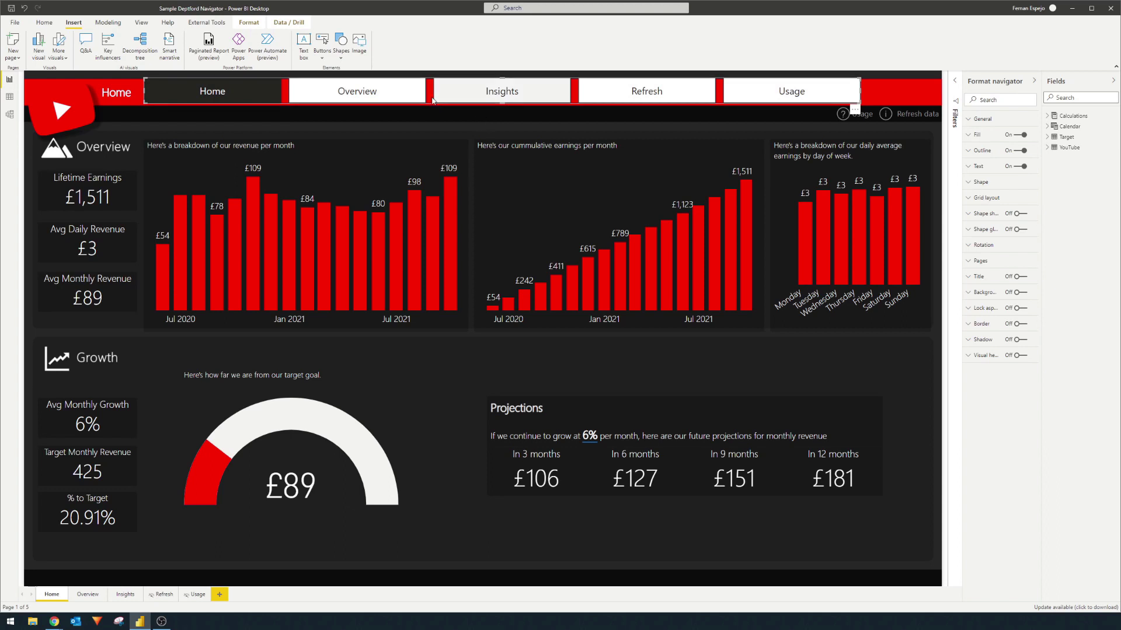
left_click_drag(431, 100, 433, 100)
left_click_drag(505, 82, 507, 84)
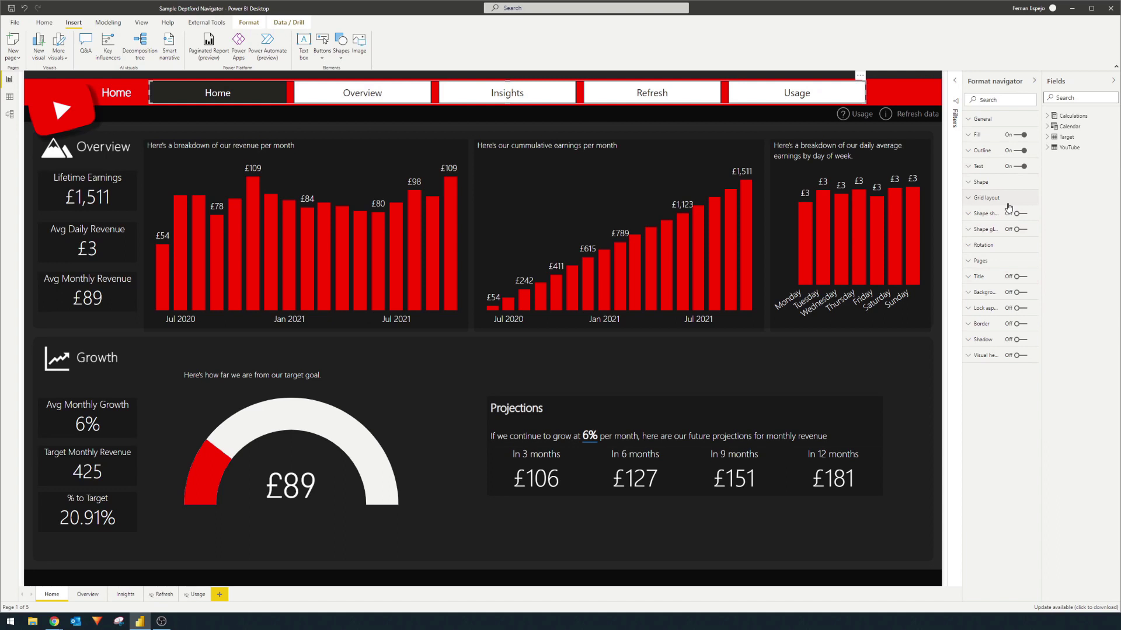
Turn off Show hidden pages in the navigator's Pages settings
left_click(971, 264)
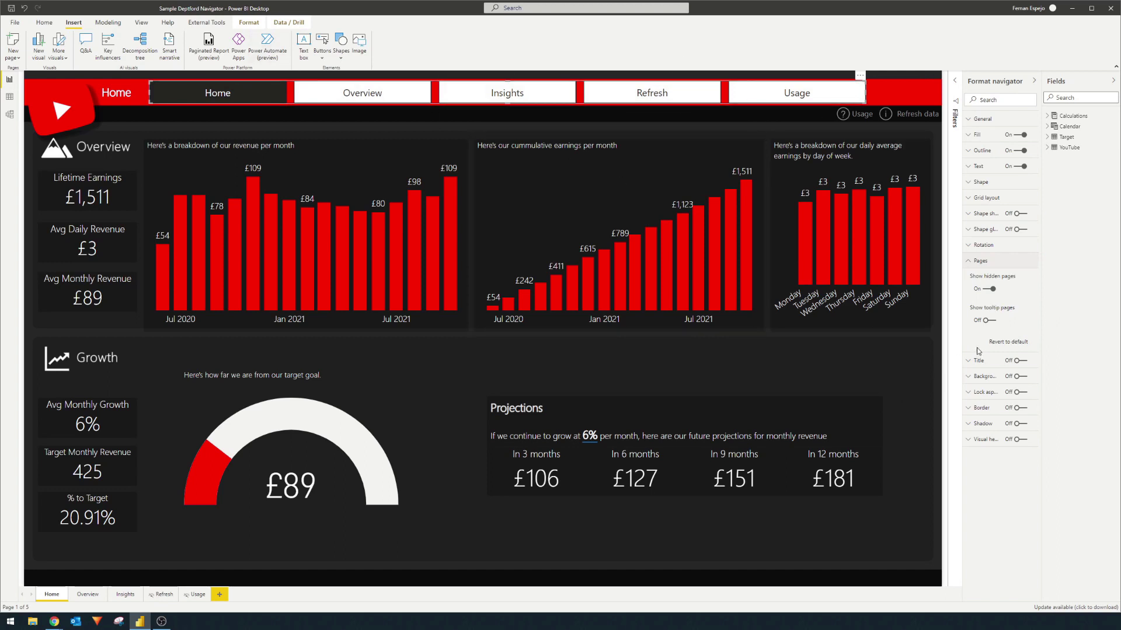
left_click(987, 289)
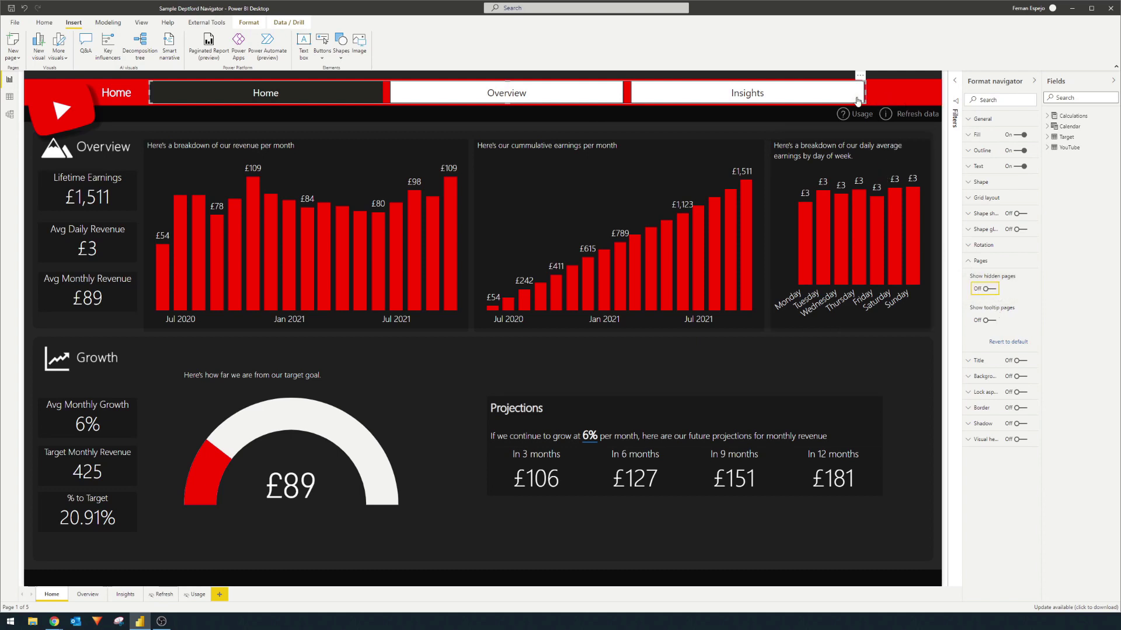
Narrow the navigator to three pages, remove its outline, and make the default fill red
left_click_drag(864, 92, 480, 105)
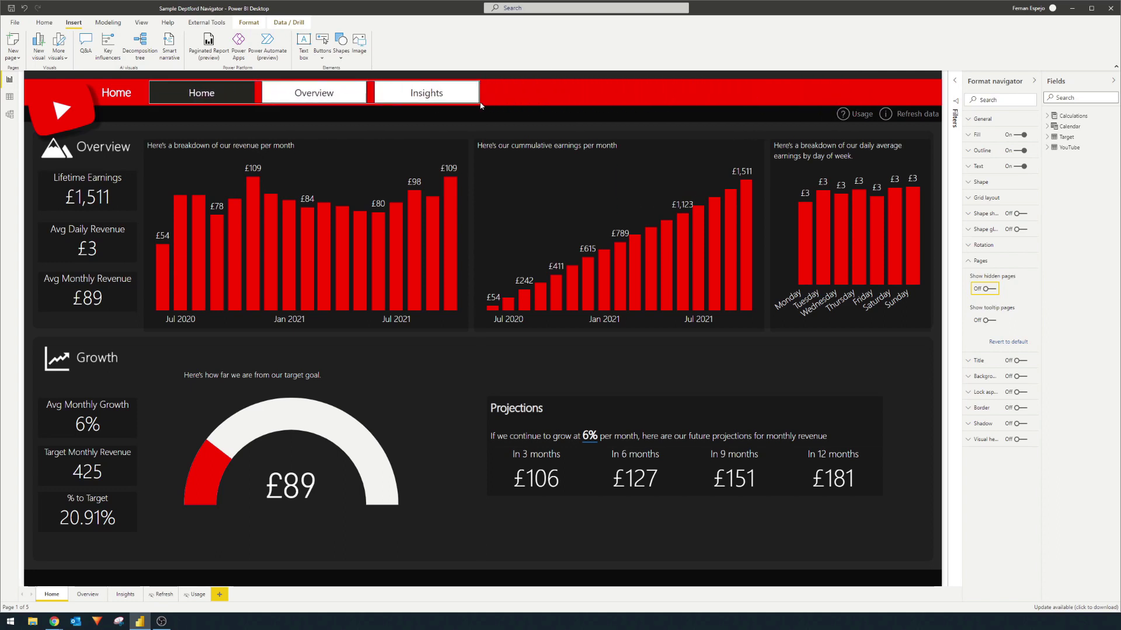
left_click(1023, 151)
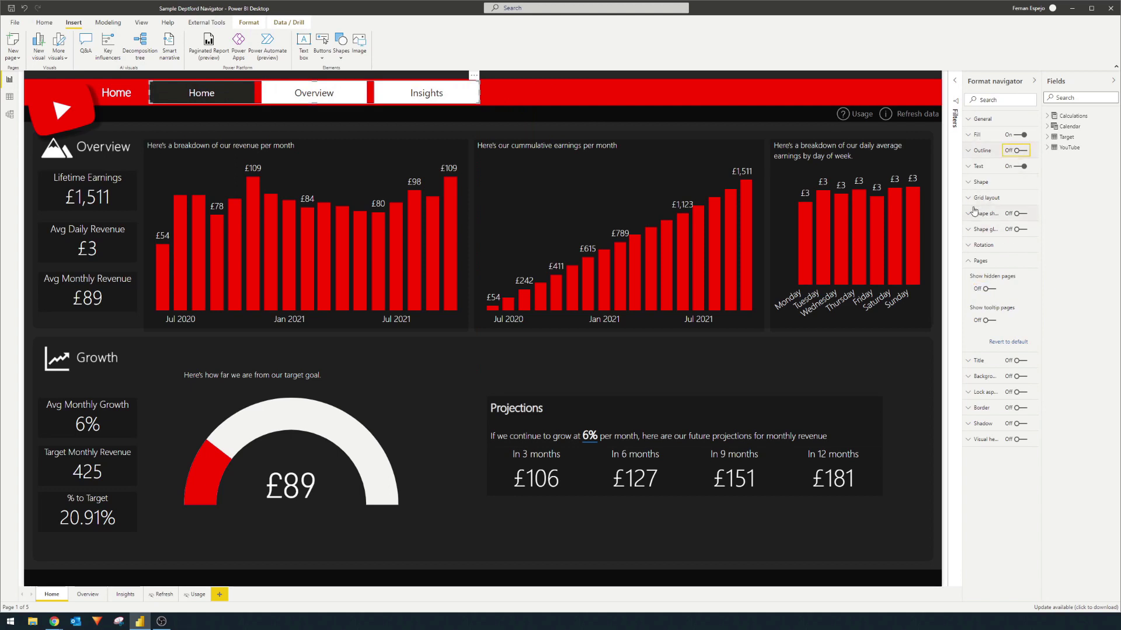
left_click(985, 135)
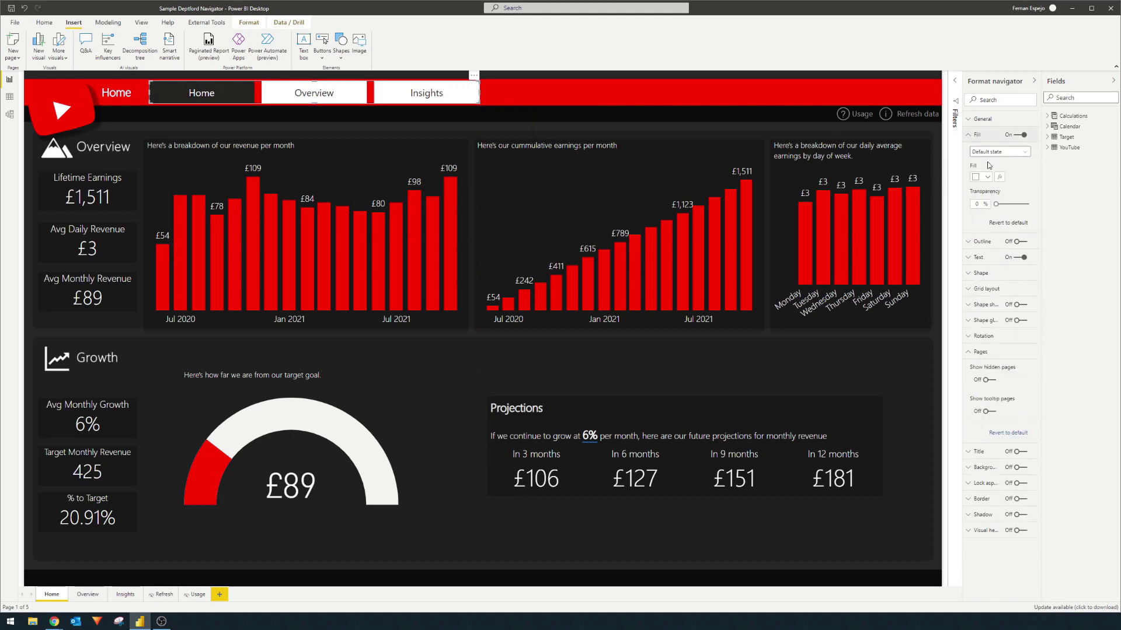
left_click(984, 177)
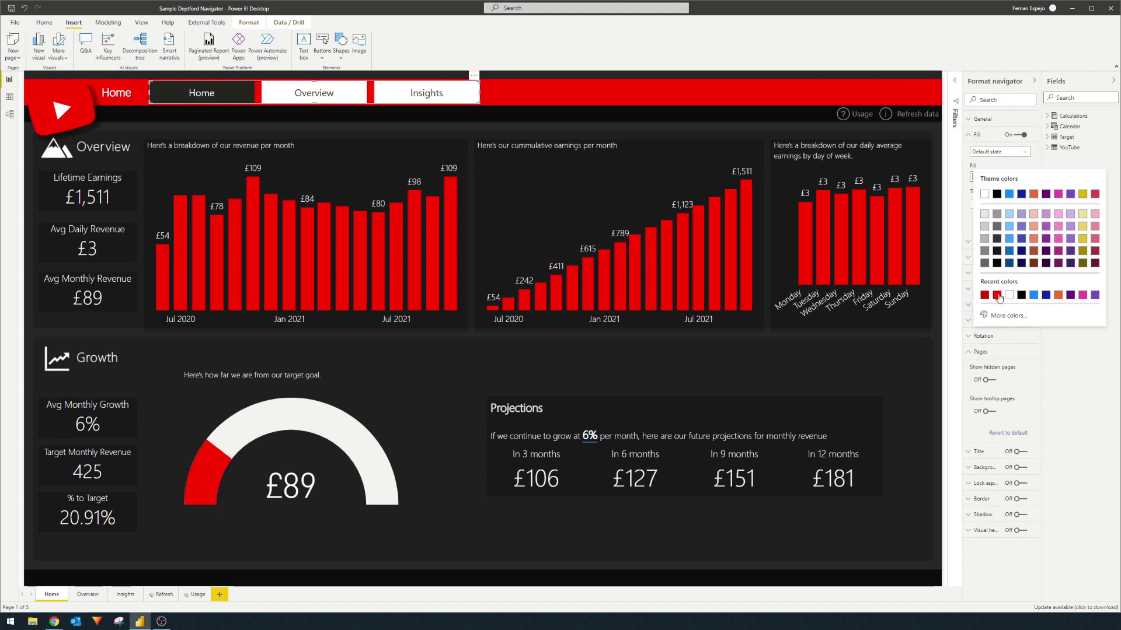
left_click(996, 294)
Set the hover and pressed fills to red and the selected-state fill to dark red
left_click(1015, 152)
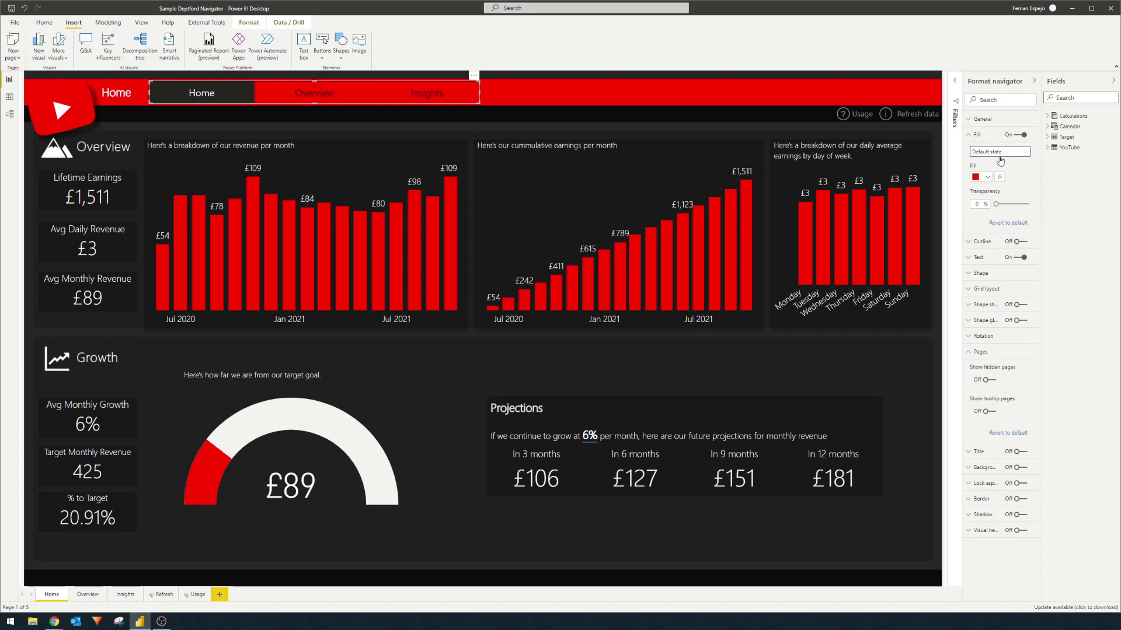
left_click(993, 175)
left_click(988, 177)
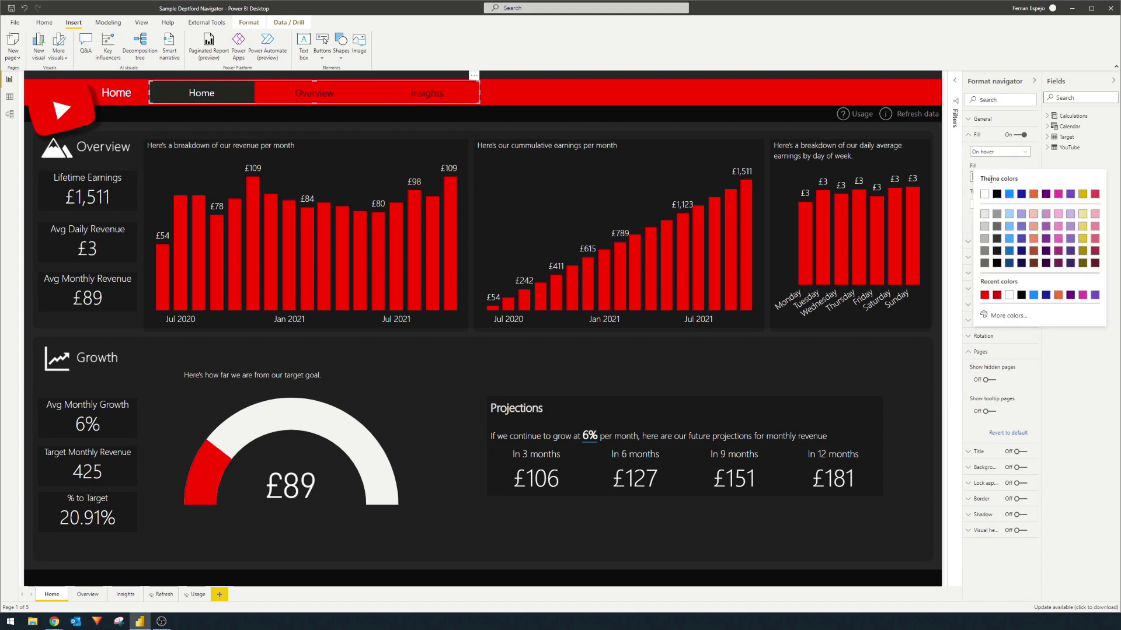
left_click(996, 295)
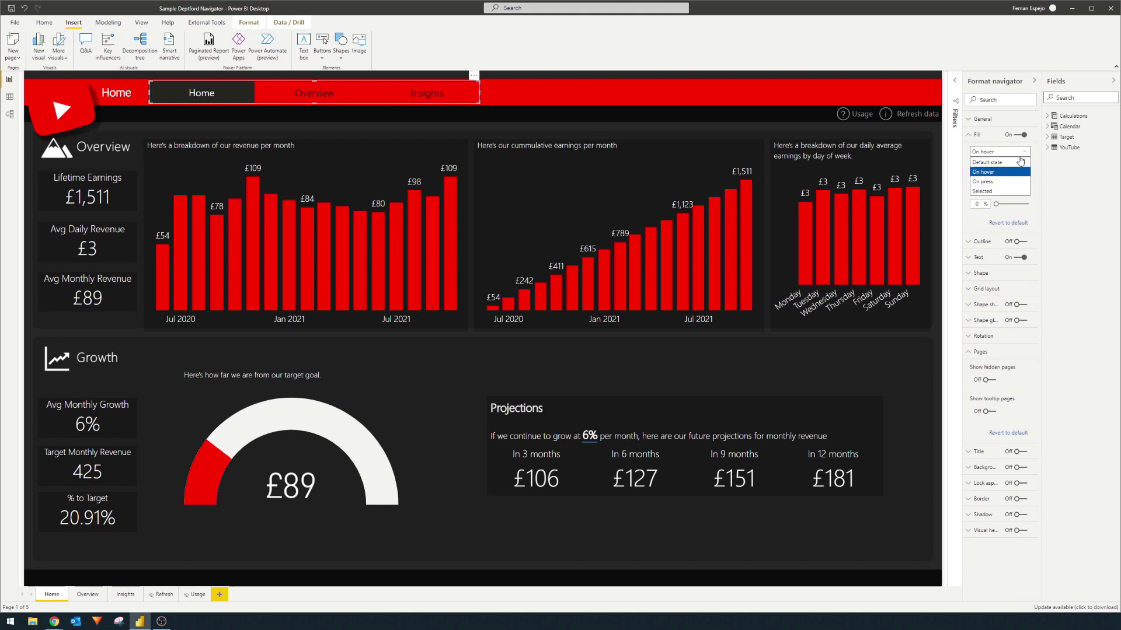
left_click(1006, 181)
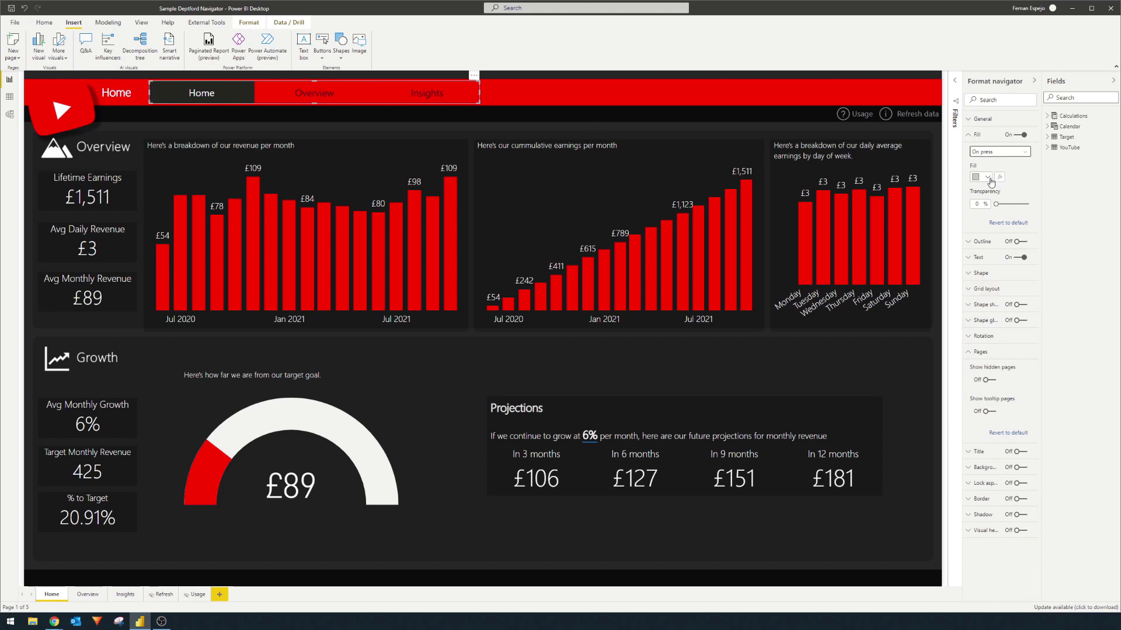
left_click(989, 178)
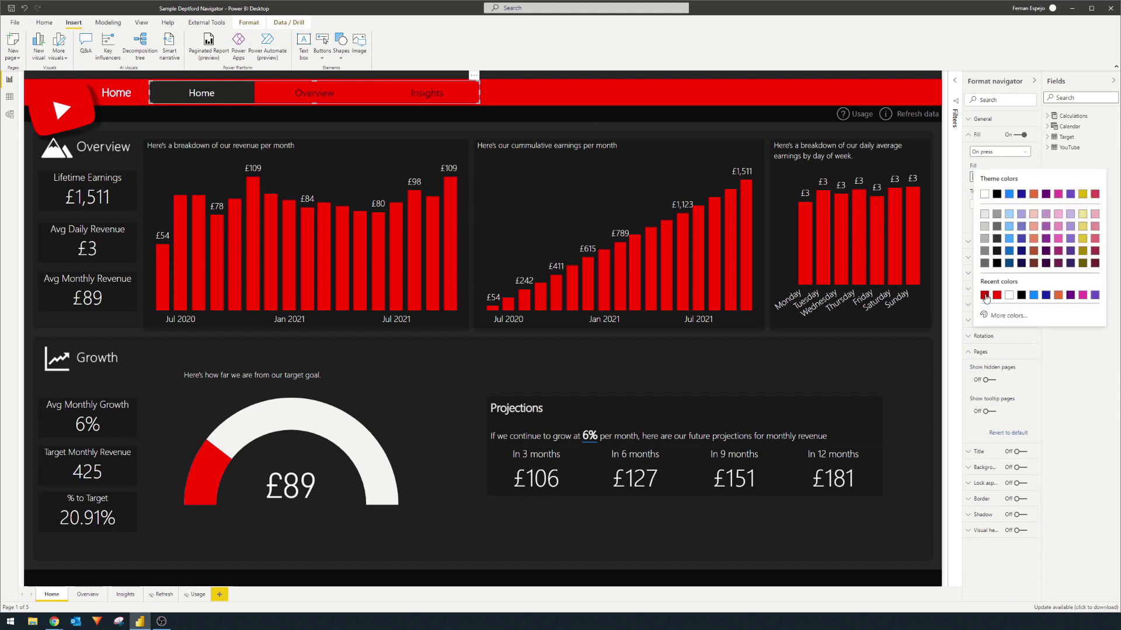
left_click(985, 296)
left_click(1000, 153)
left_click(998, 193)
left_click(986, 178)
left_click(985, 296)
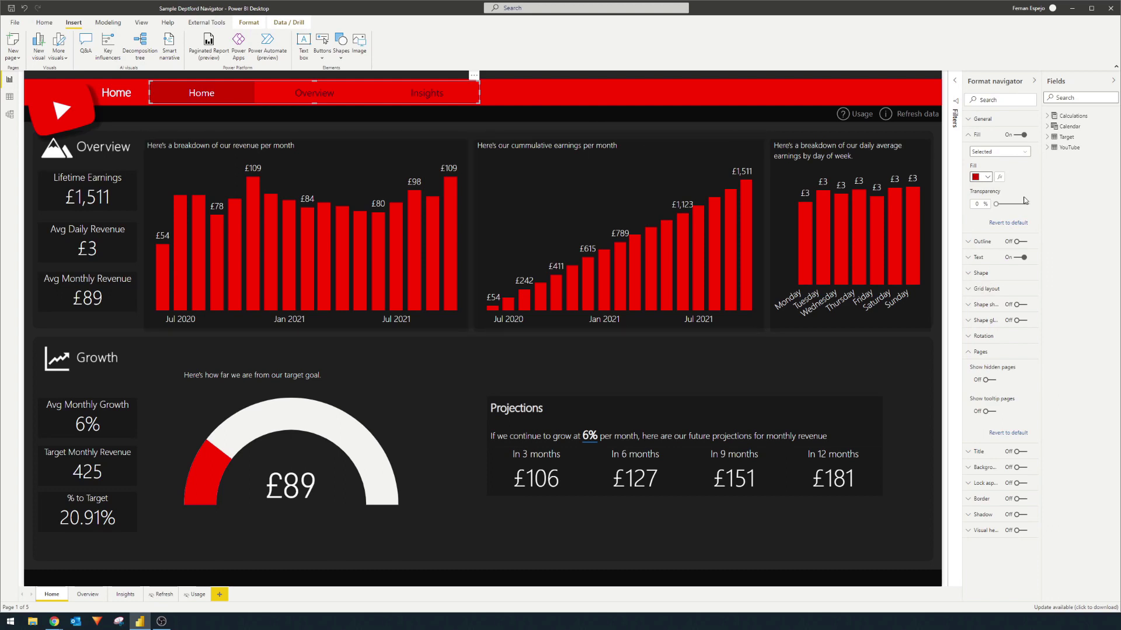
Set the navigator's button label font colour to white
left_click(999, 137)
left_click(988, 167)
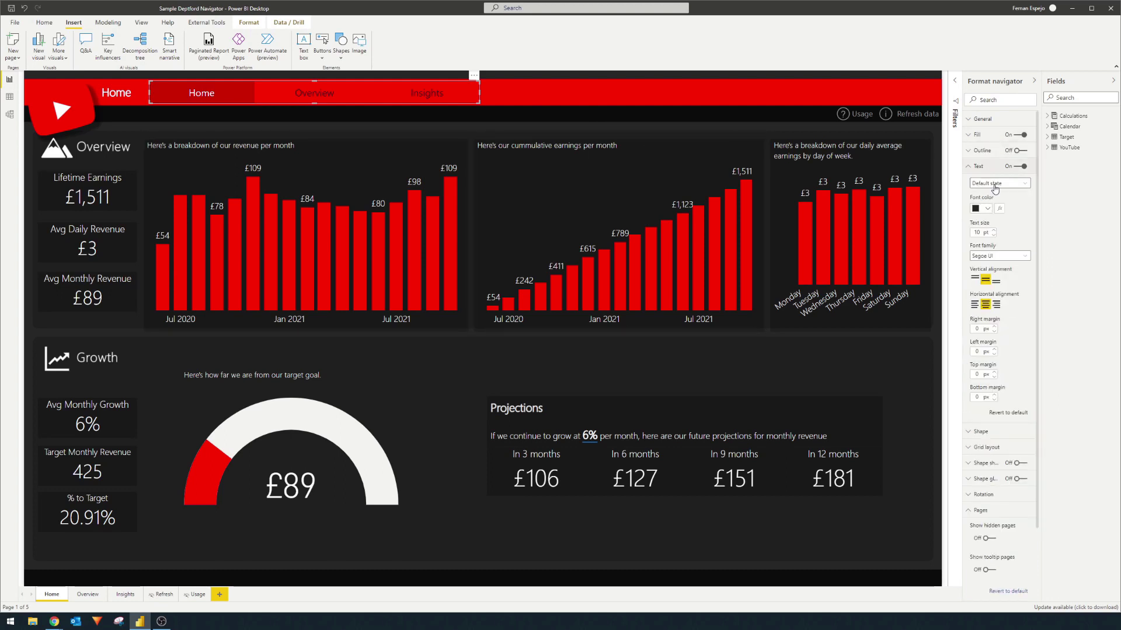
left_click(987, 209)
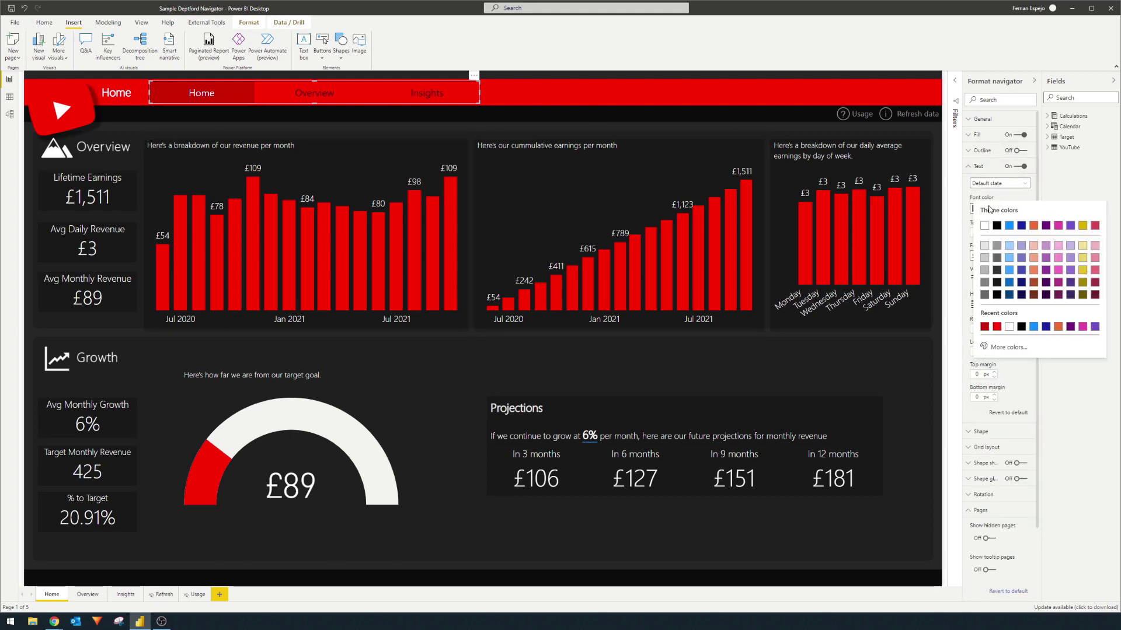
left_click(984, 225)
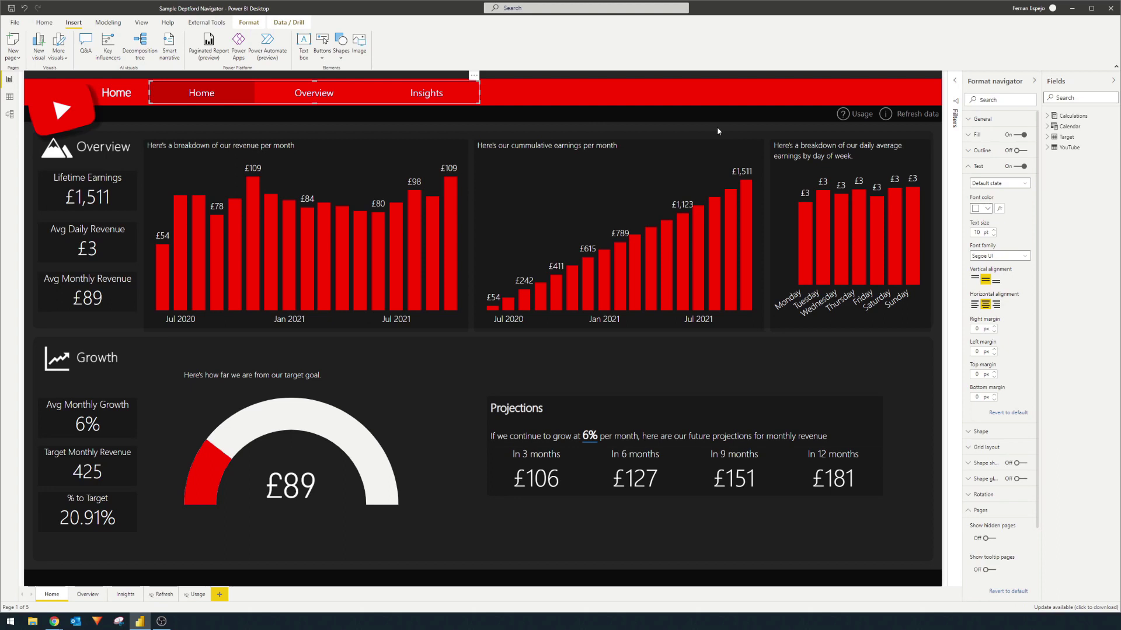
Preview the styled navigator, then switch to the Overview and Insights pages to check it
left_click(717, 132)
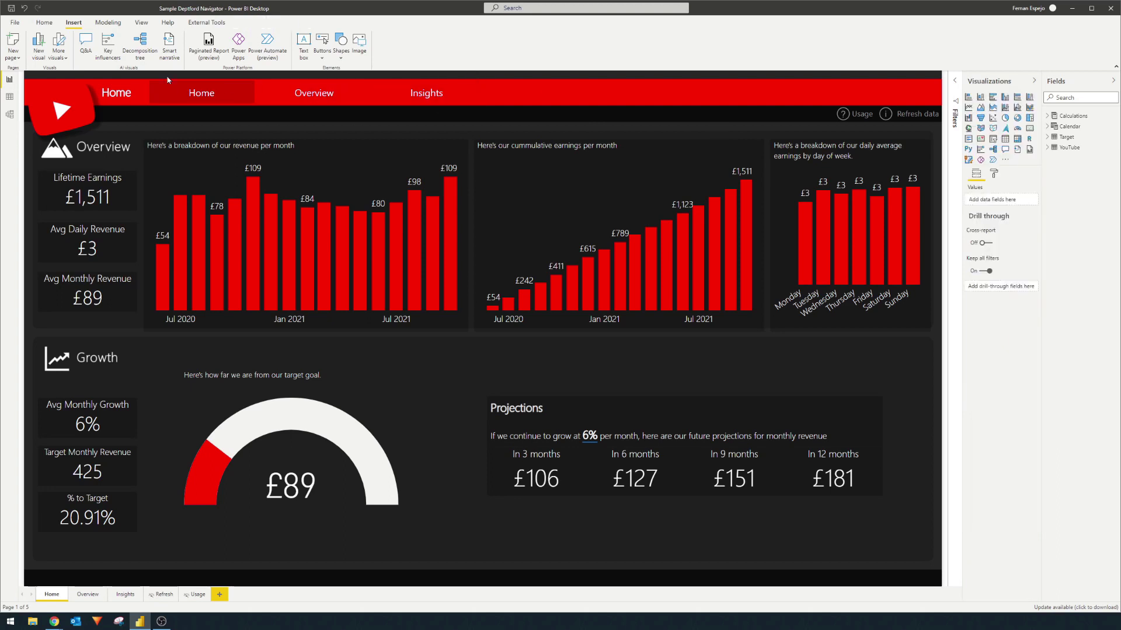
left_click(375, 98)
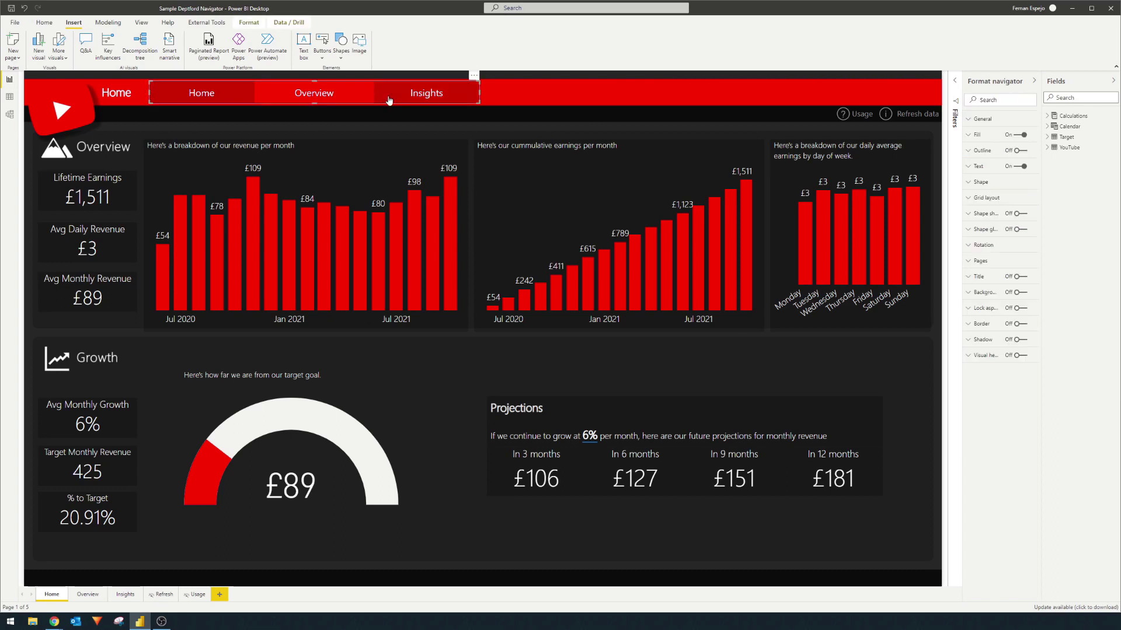
left_click(86, 594)
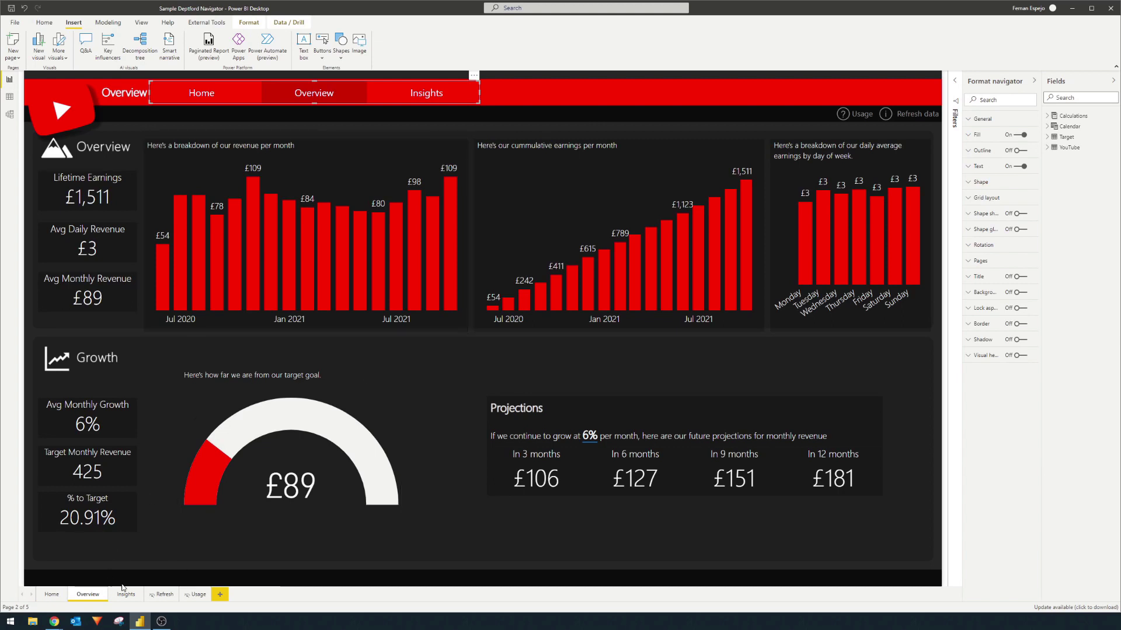
left_click(125, 593)
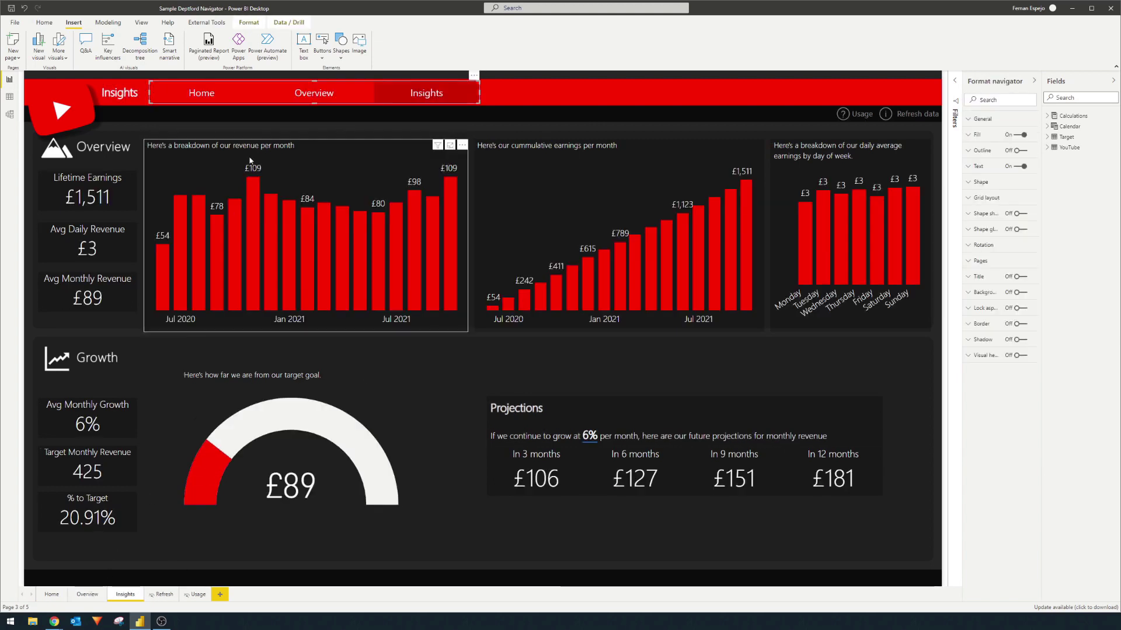
left_click(263, 125)
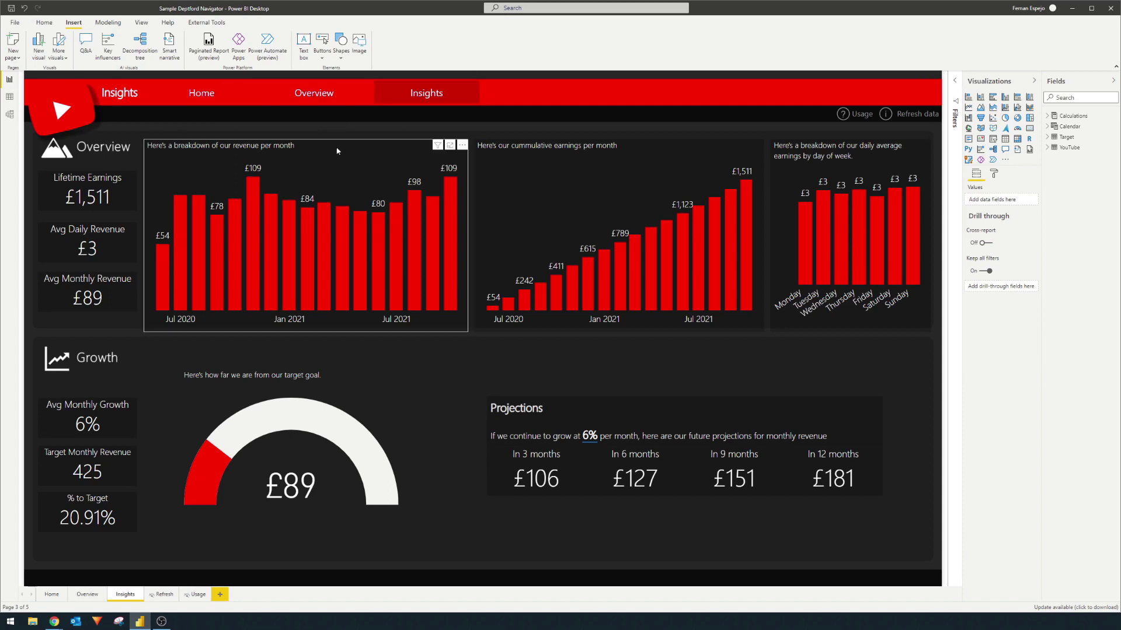
Use the navigator's Overview and Home buttons to jump to Overview and back to Home
left_click(327, 106, "ctrl")
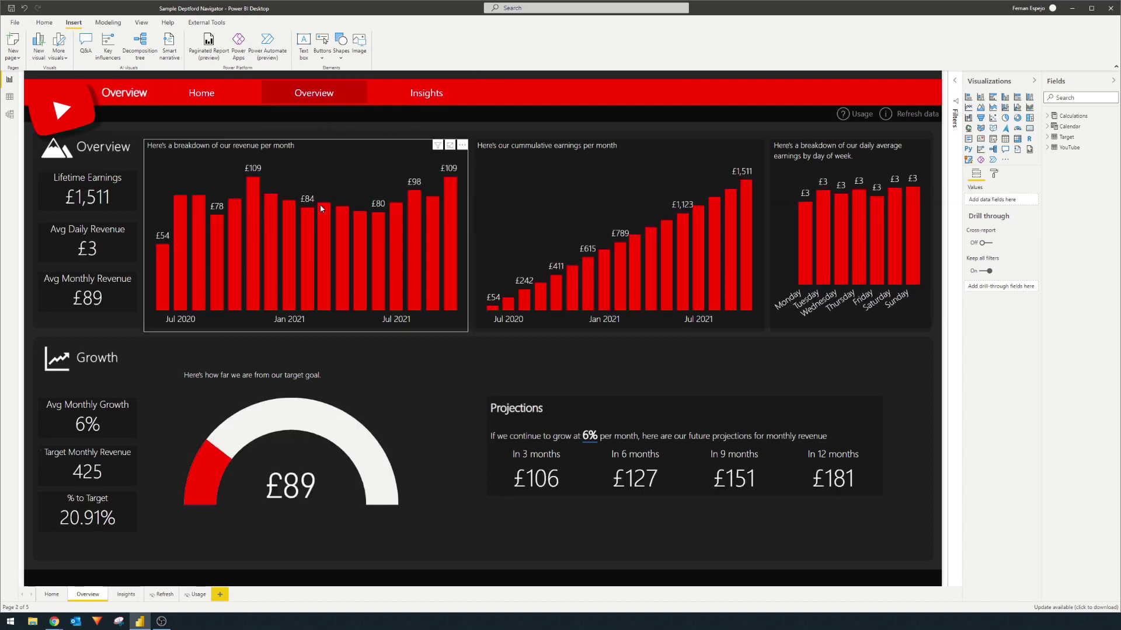
left_click(217, 95, "ctrl")
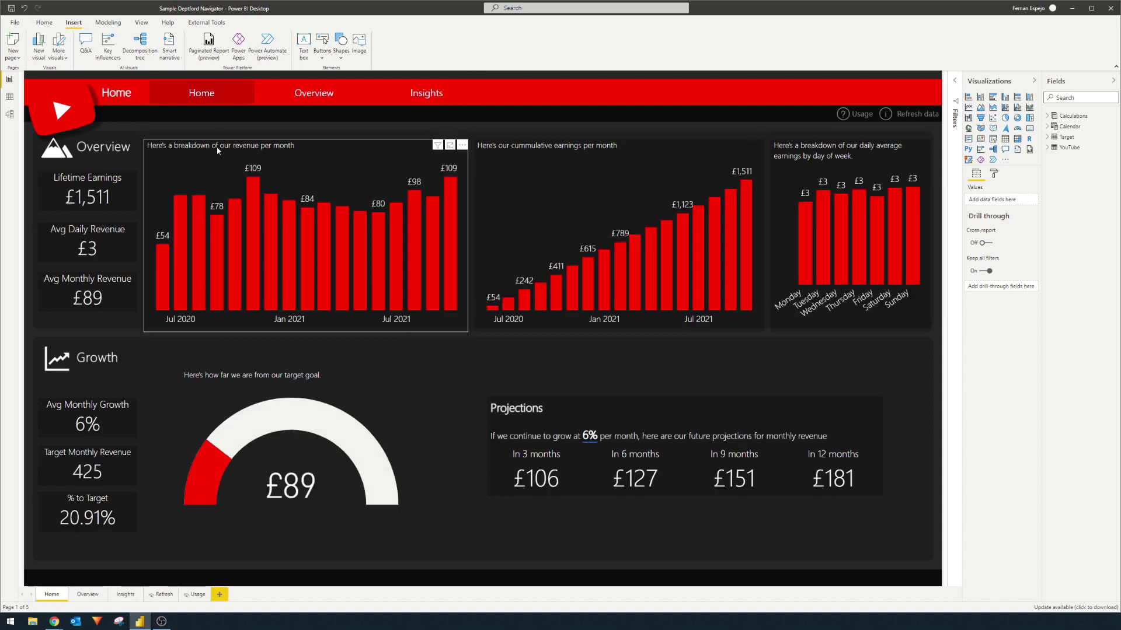
Rename the Insights page to 'Dashboard', then verify the navigator on the Overview and Home pages
left_click(129, 596)
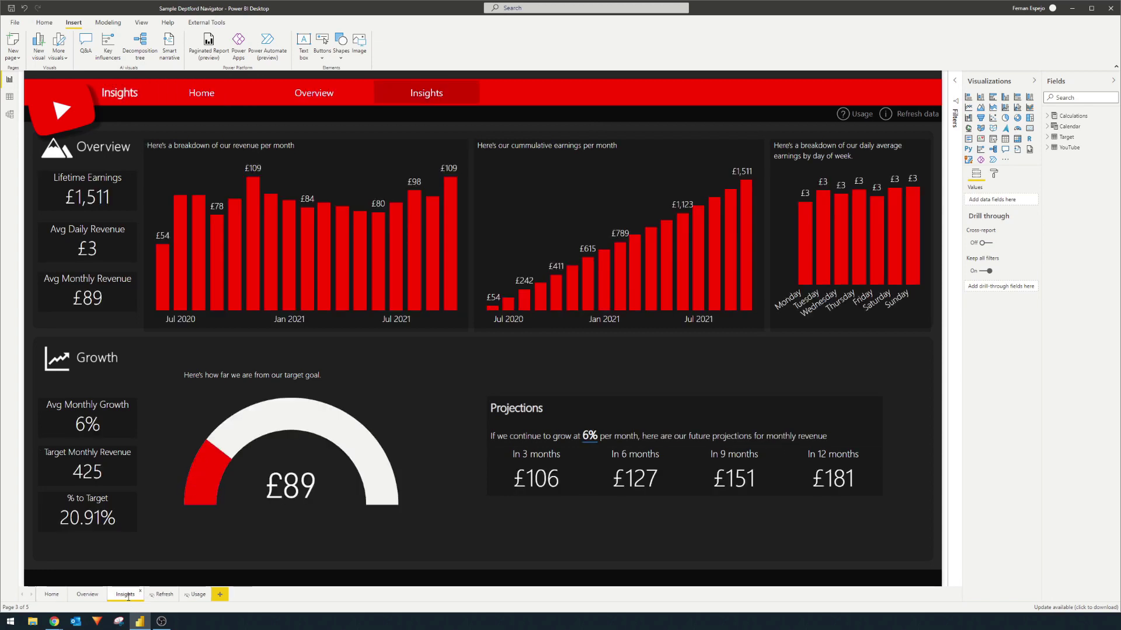
type("Dashboard")
key("Return")
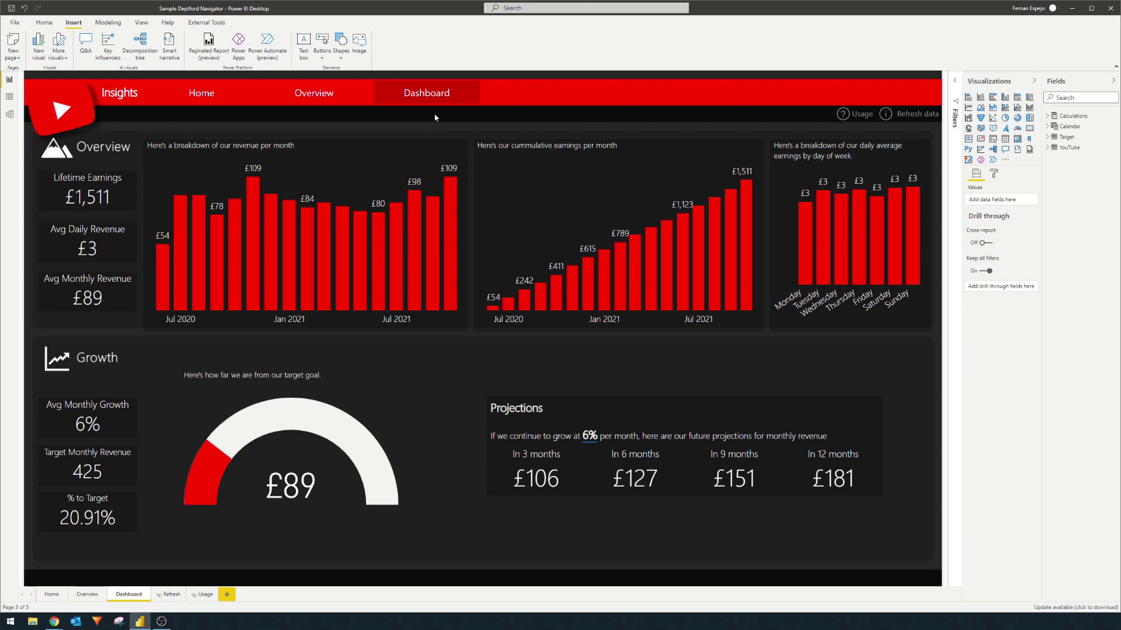
left_click(82, 595)
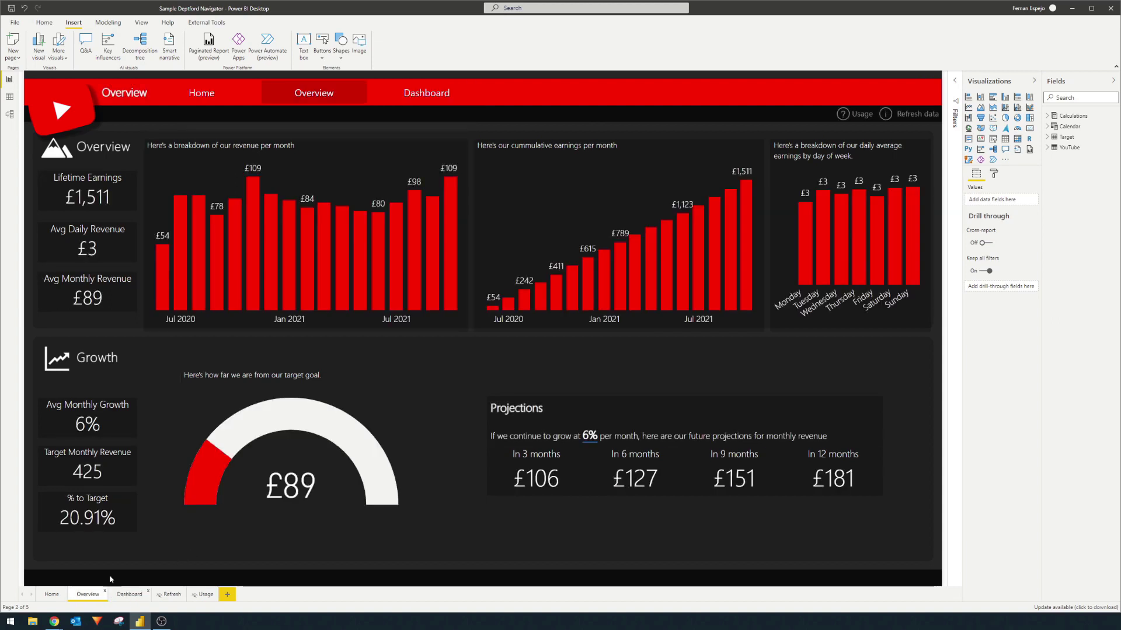
left_click(53, 596)
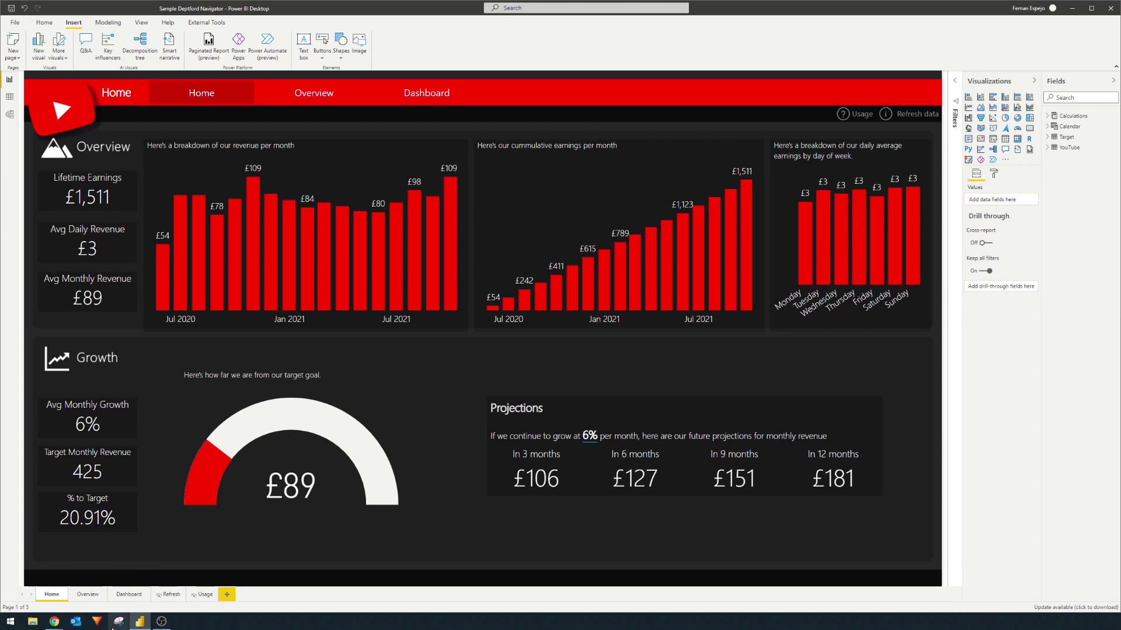
Delete the Dashboard page, confirming the deletion
right_click(128, 595)
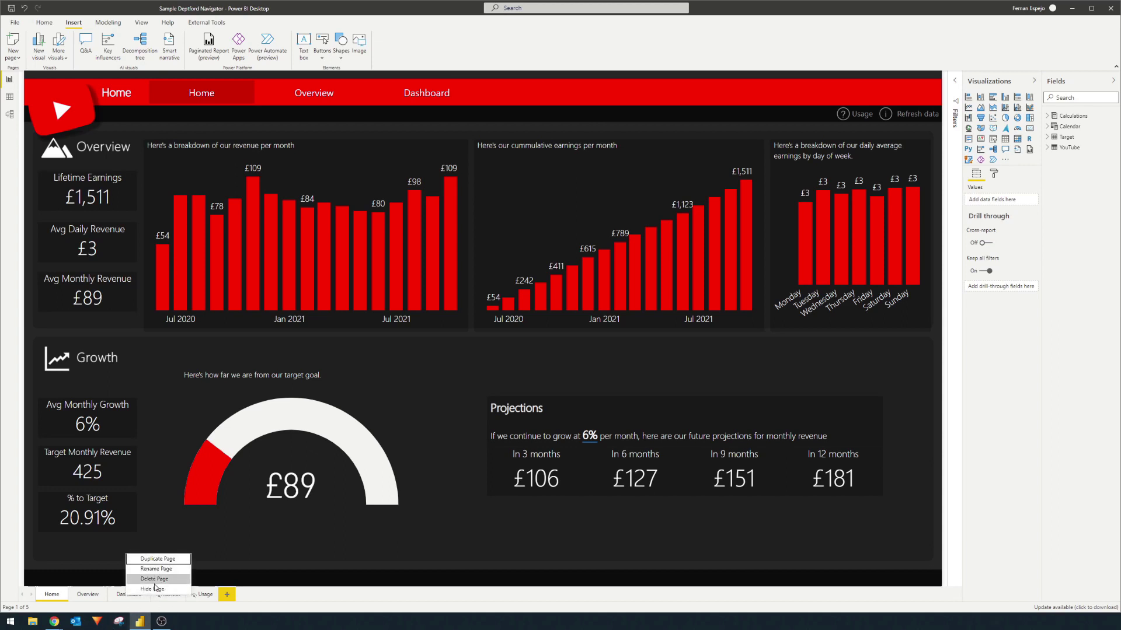
left_click(152, 581)
left_click(791, 327)
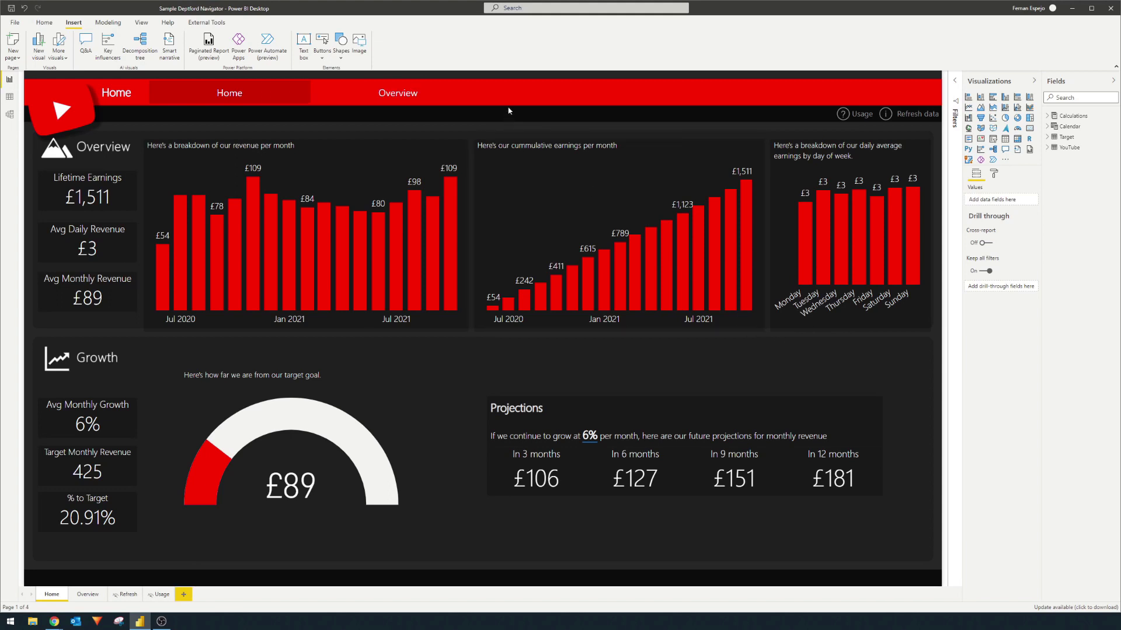